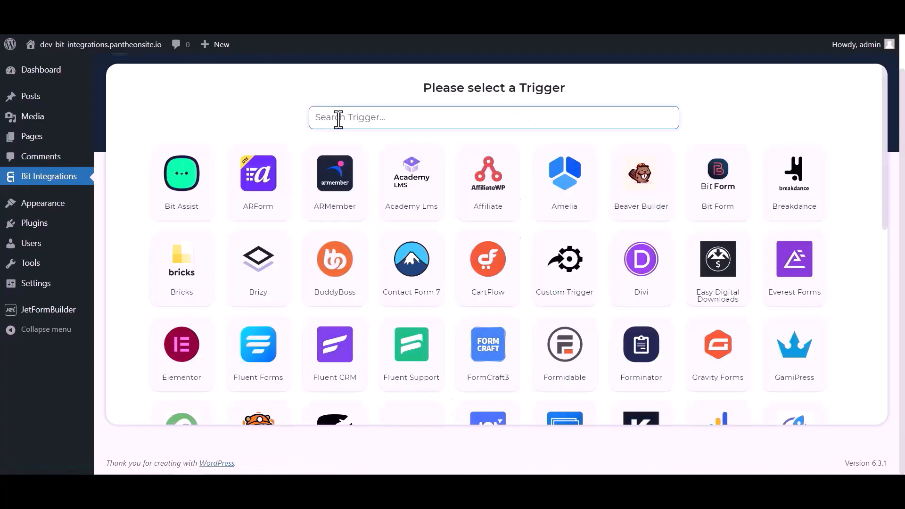
Pick JetForm Builder as the trigger via a 'jet' search, copy its webhook URL, and fetch a sample
left_click(337, 118)
type("jet")
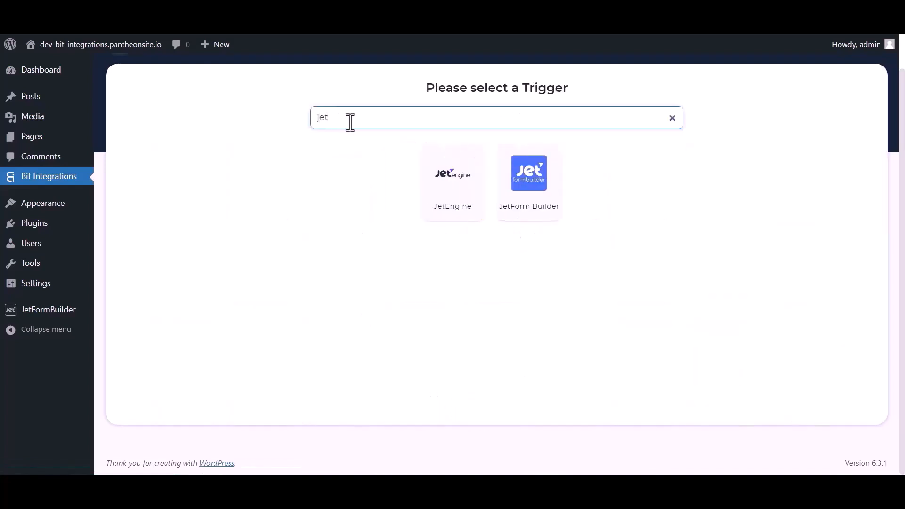
left_click(530, 200)
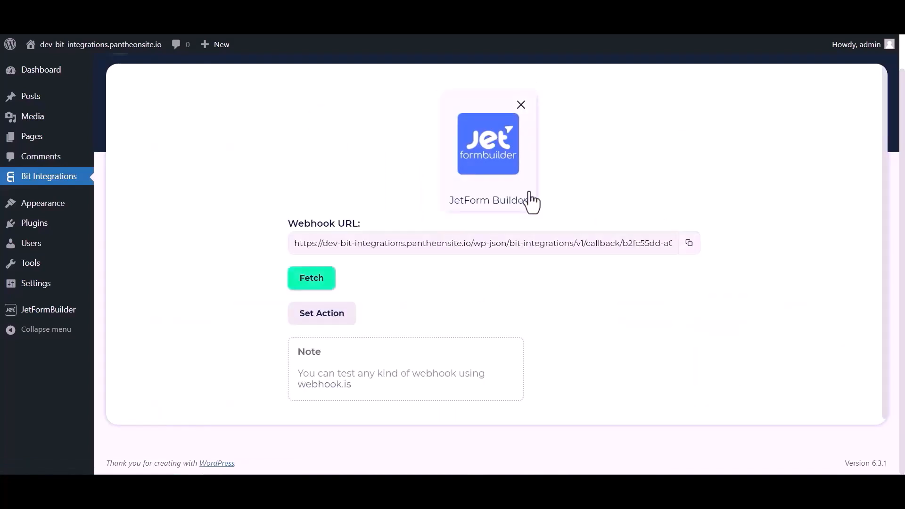
left_click(689, 243)
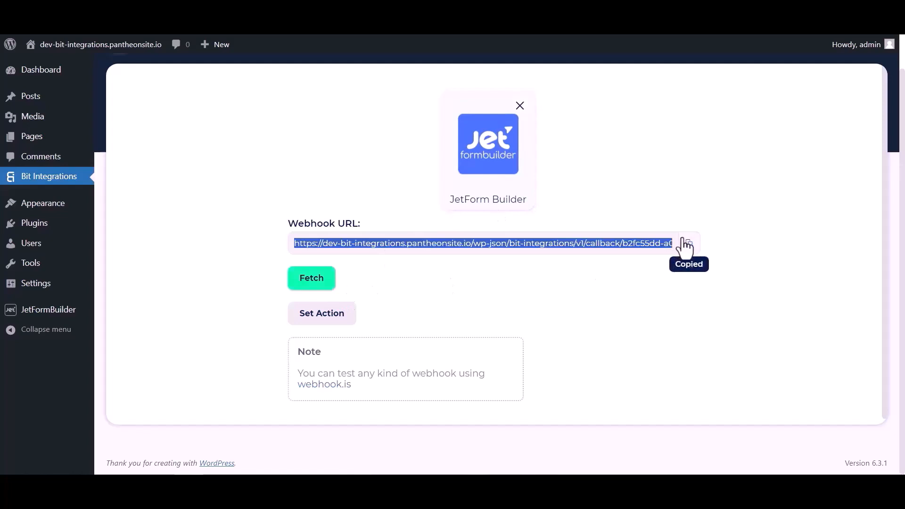
left_click(320, 282)
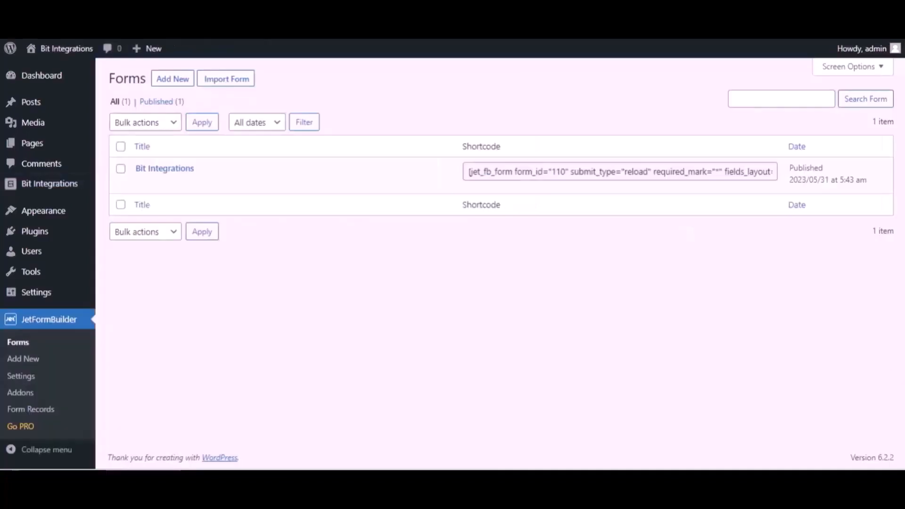
Open the Bit Integrations form and set its first post-submit action to Call Webhook
mouse_move(208, 173)
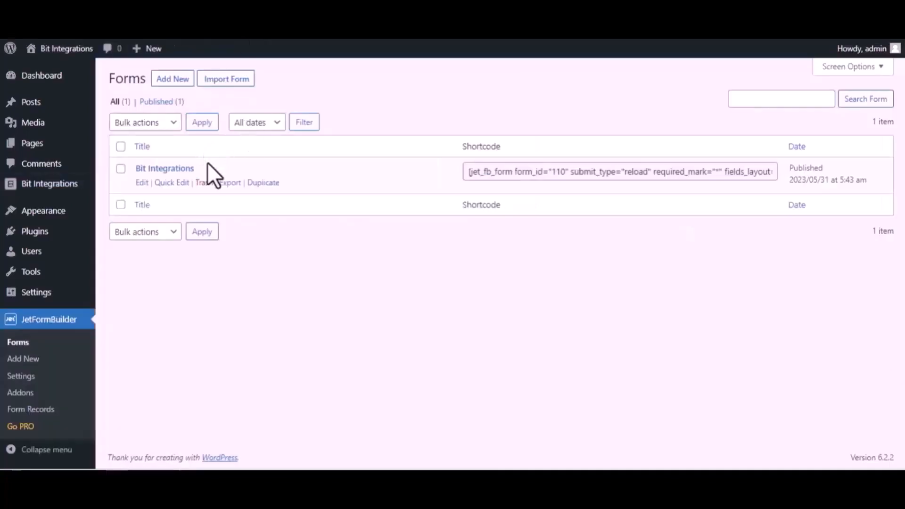
left_click(141, 183)
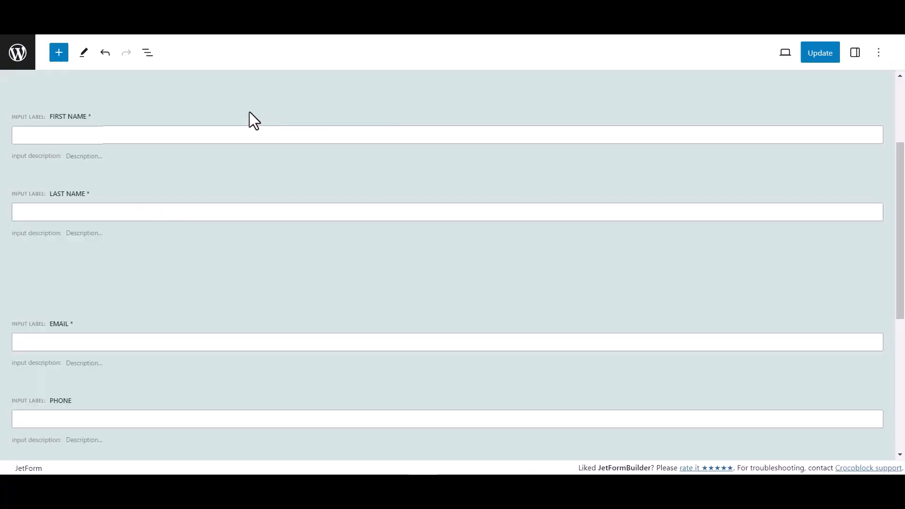
left_click(855, 56)
scroll(779, 337, "down", 1)
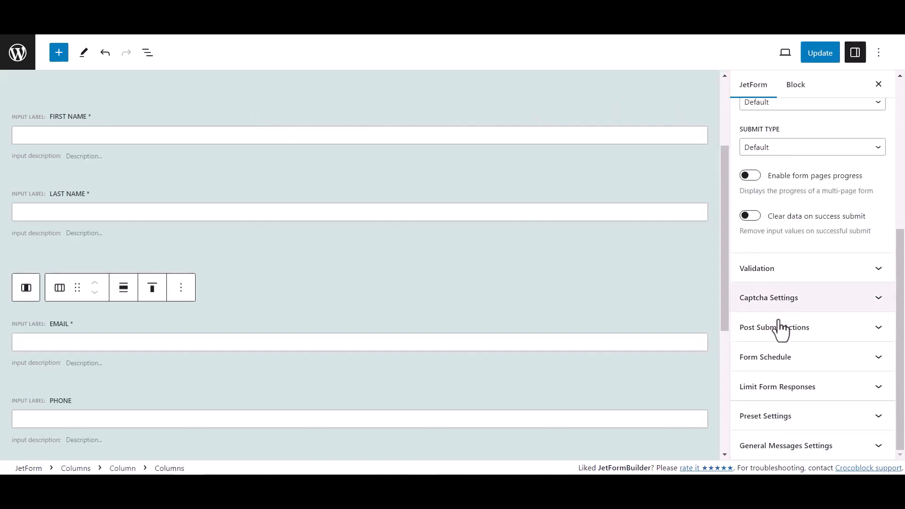
left_click(820, 336)
scroll(796, 282, "down", 3)
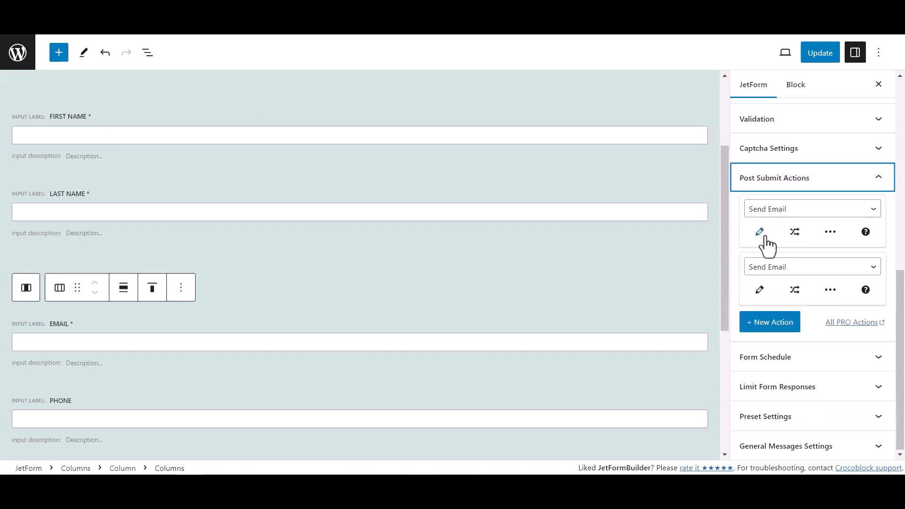
left_click(778, 210)
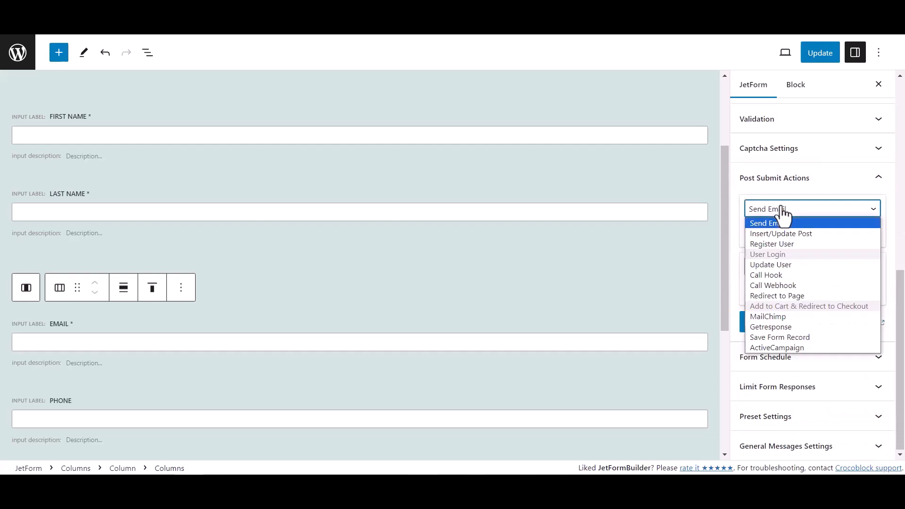
left_click(777, 285)
Paste the copied webhook URL into the Call Webhook action and update the form
left_click(760, 232)
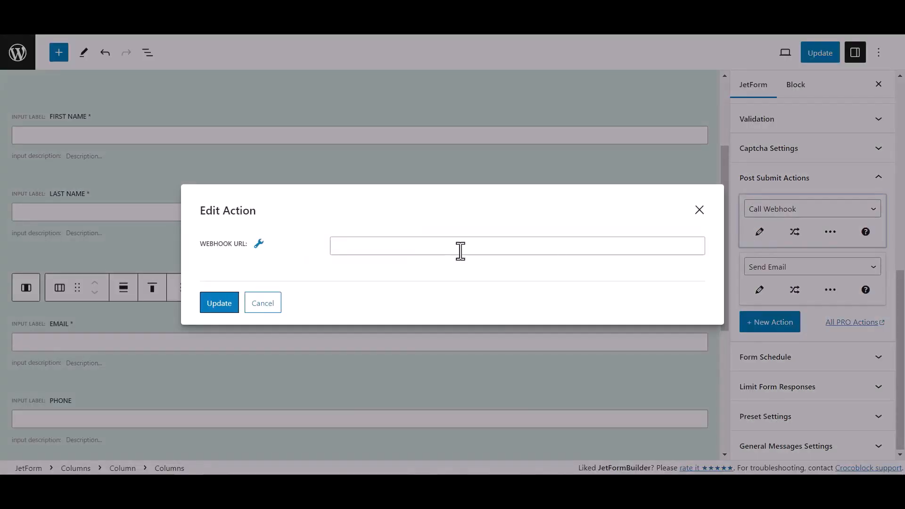
left_click(359, 249)
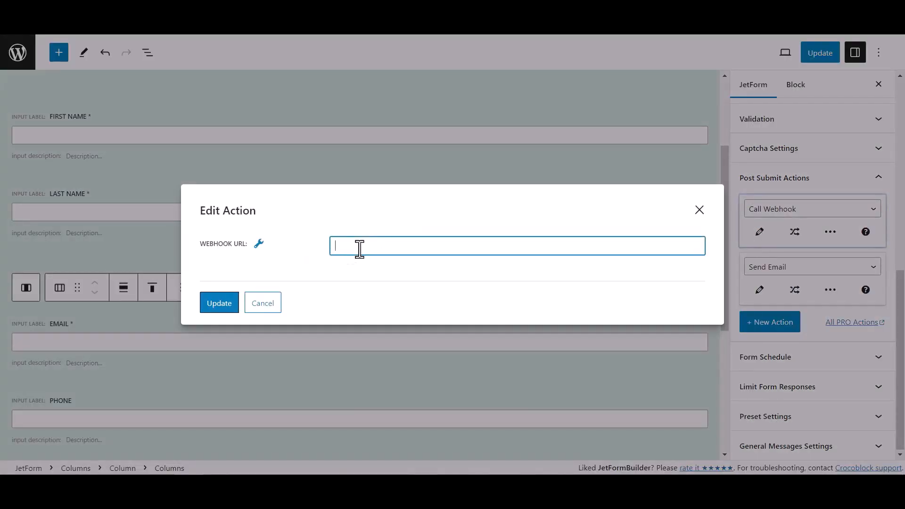
key("ctrl+v")
left_click(229, 304)
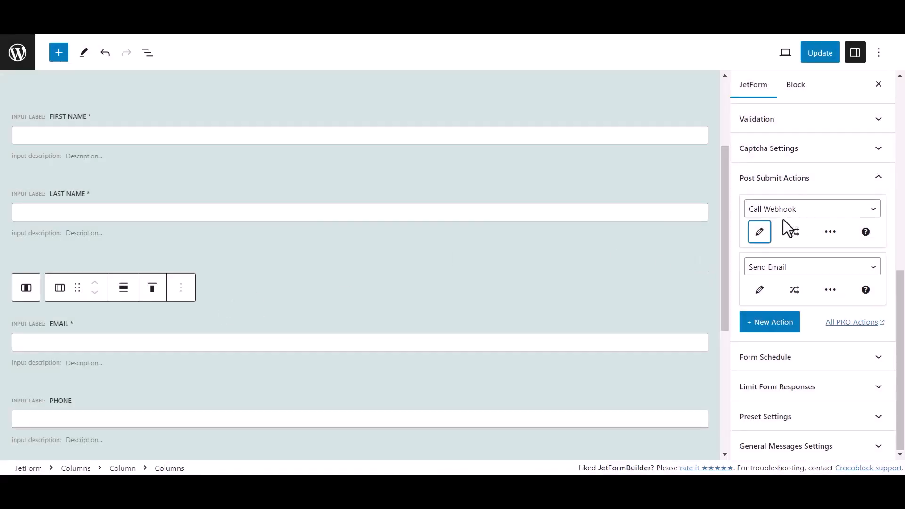
left_click(832, 54)
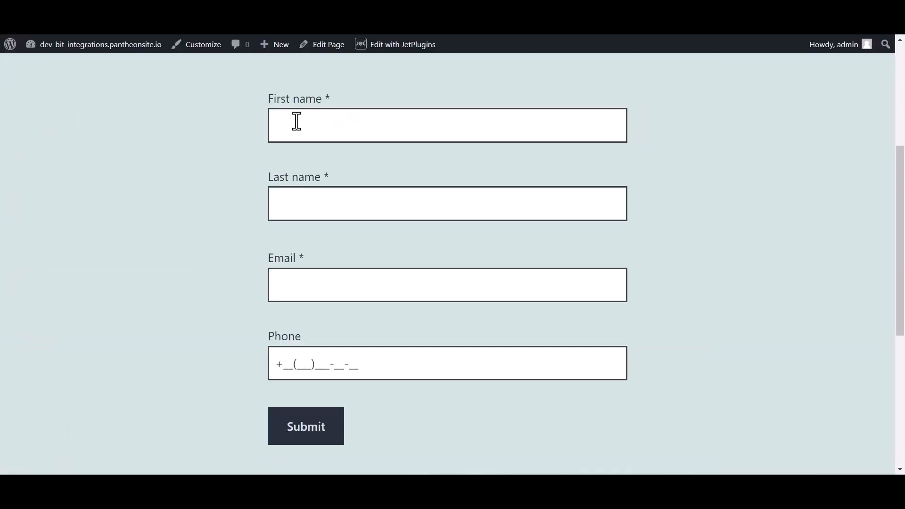
Fill First name, Last name 'Integrations', Email and Phone on the front-end form and submit
left_click(314, 121)
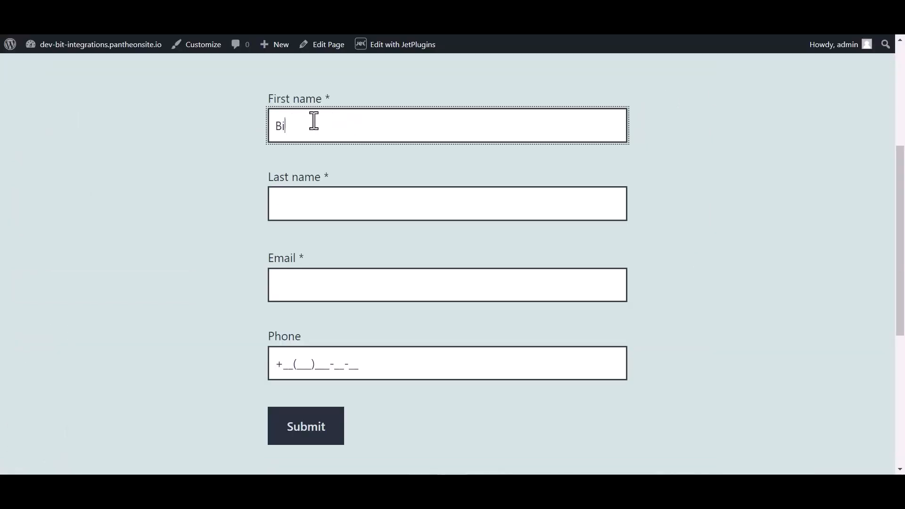
left_click(307, 206)
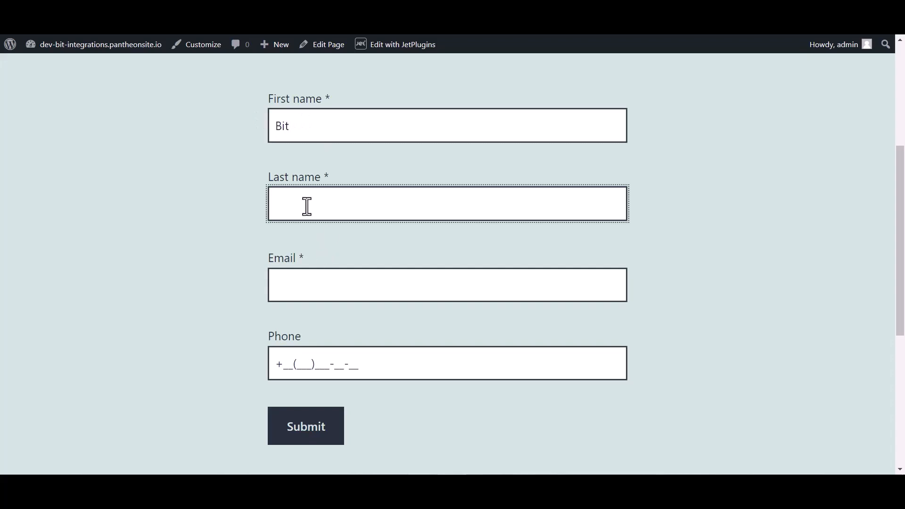
type("Integrations")
left_click(296, 293)
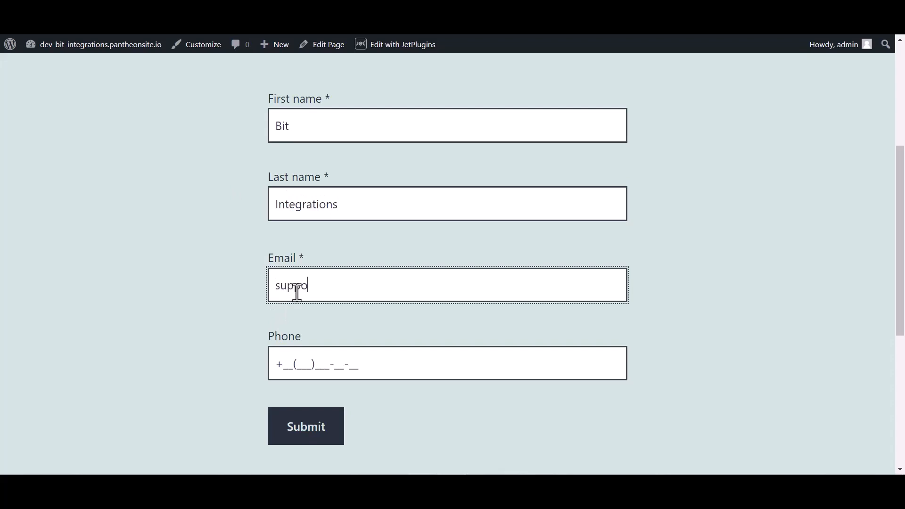
key("BackSpace")
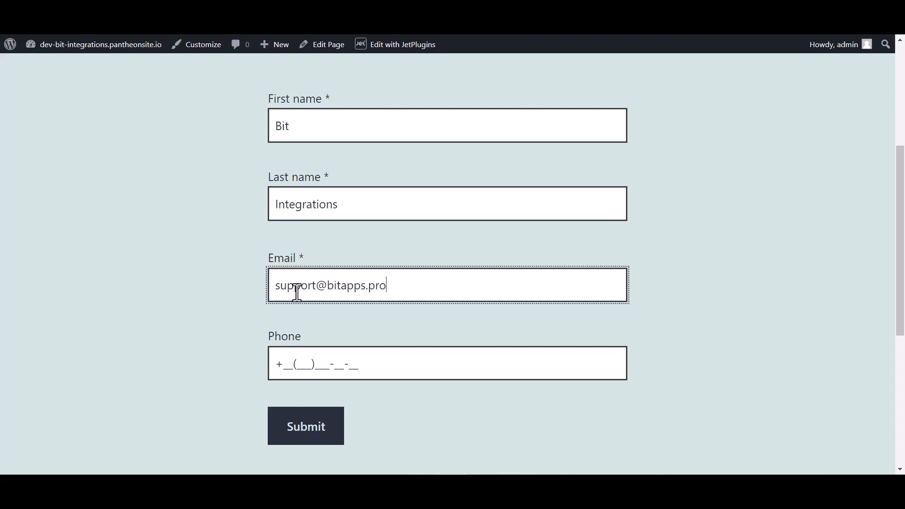
left_click(307, 358)
type("444")
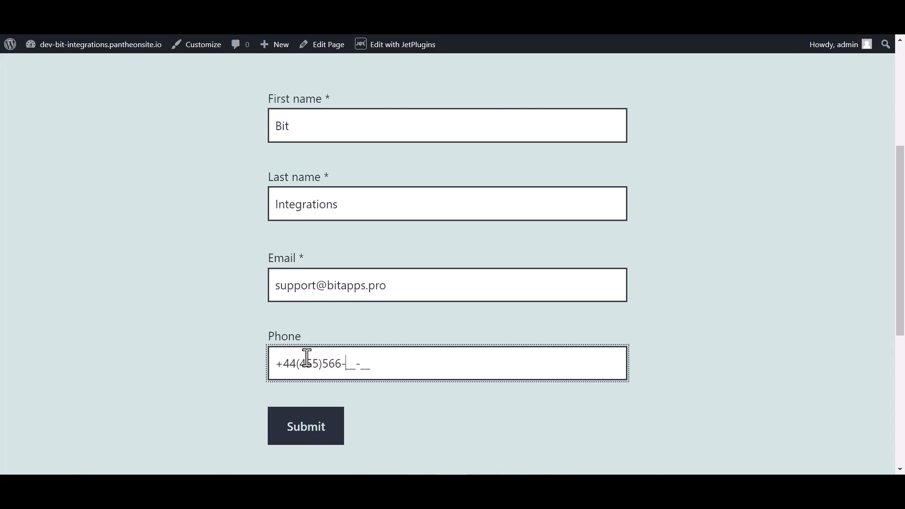
left_click(299, 427)
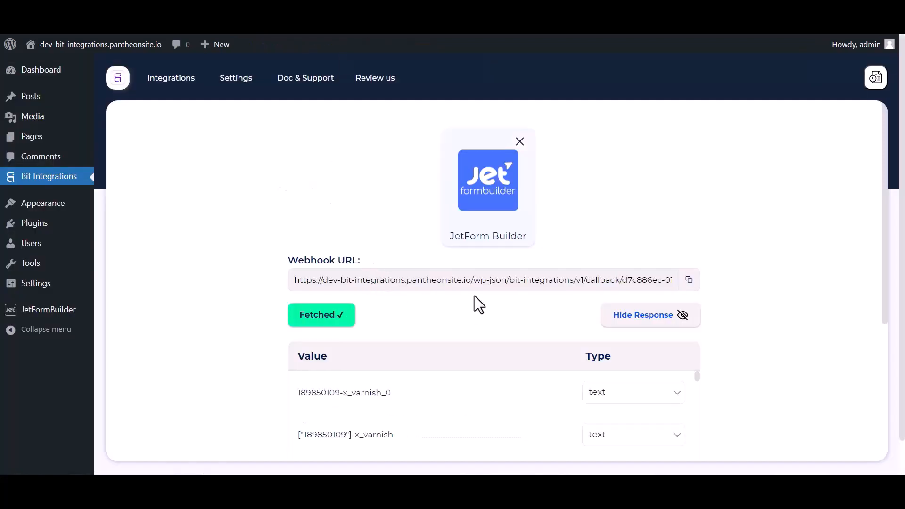
Review the fetched response fields, then choose Albato as the action and open its dashboard
scroll(474, 296, "down", 4)
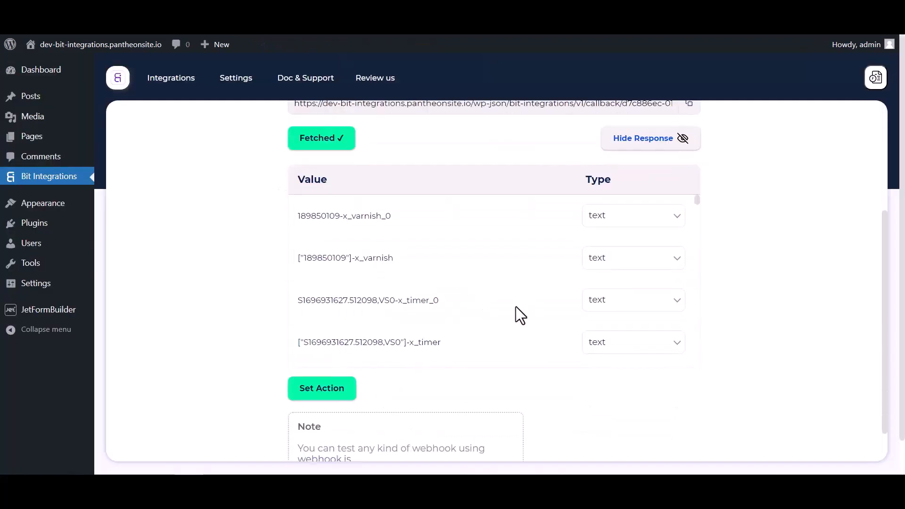
scroll(515, 306, "down", 10)
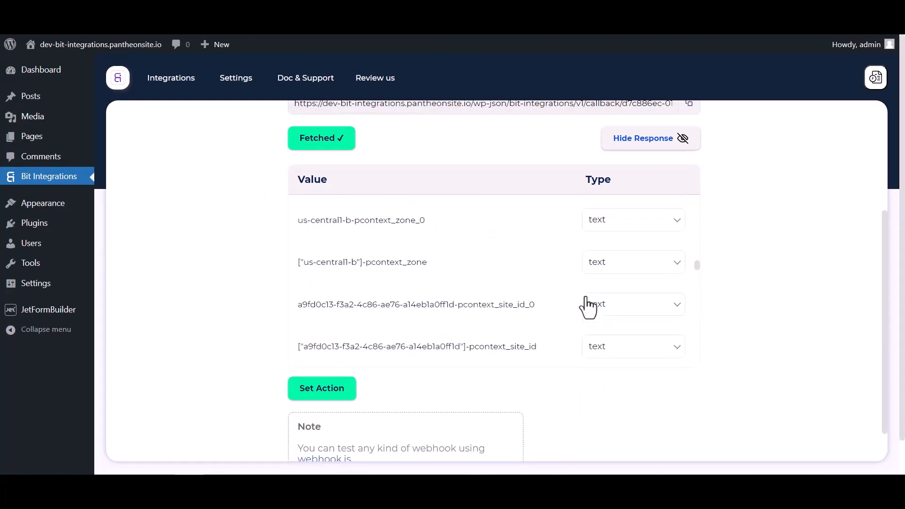
scroll(587, 307, "down", 8)
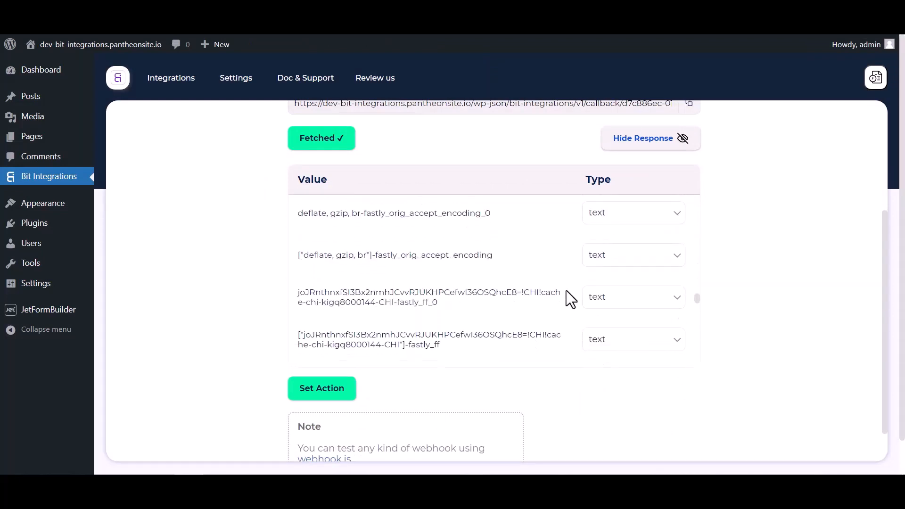
scroll(561, 292, "down", 6)
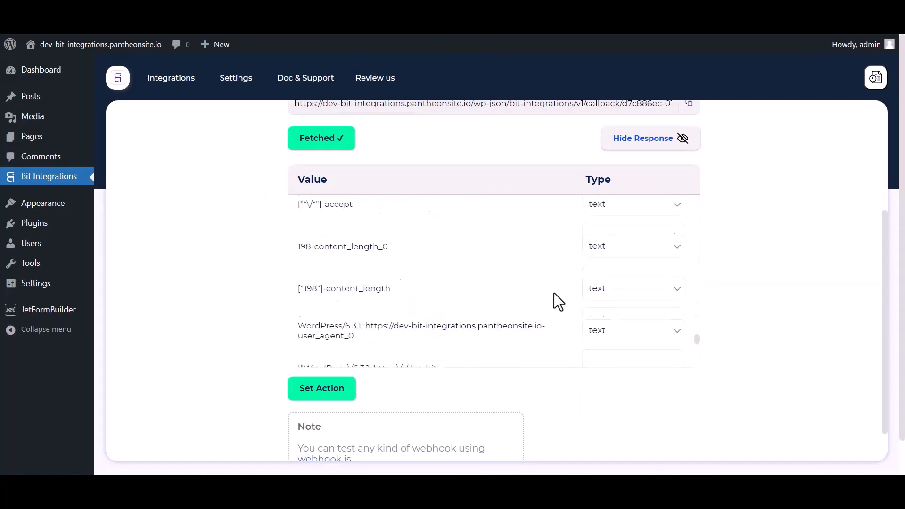
left_click(351, 399)
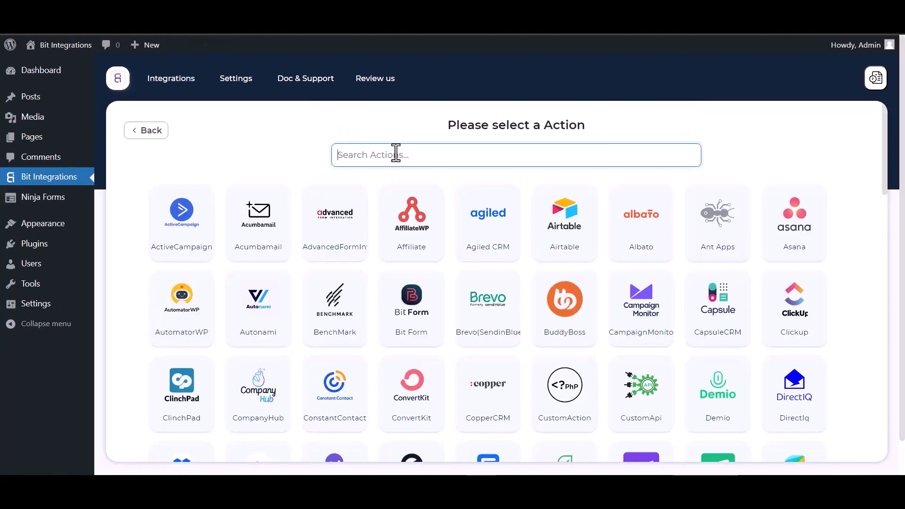
type("al")
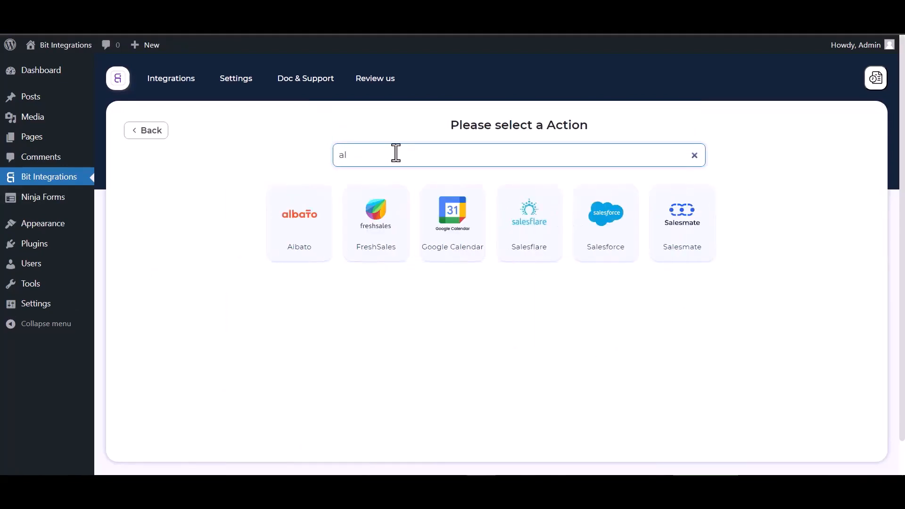
left_click(296, 207)
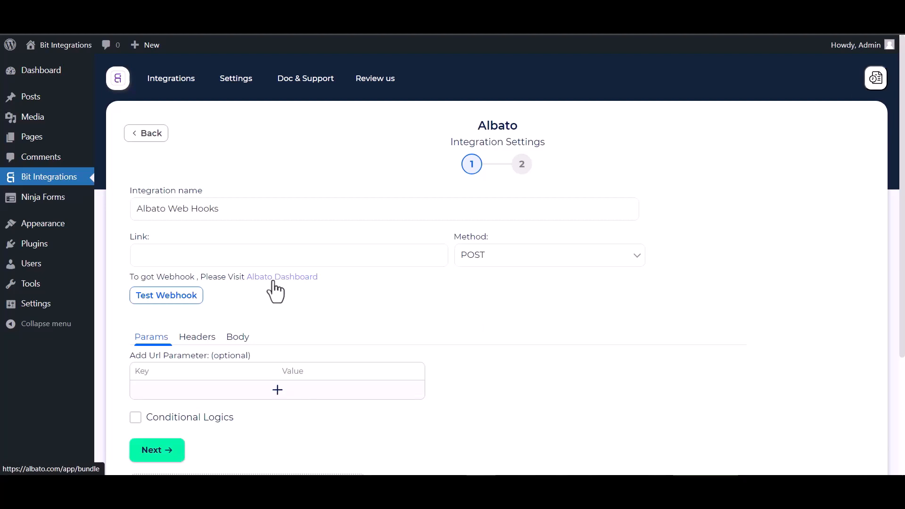
left_click(273, 282)
Add a Webhook 'Incoming webhook' trigger using the My Account Webhook connection in Albato
left_click(135, 163)
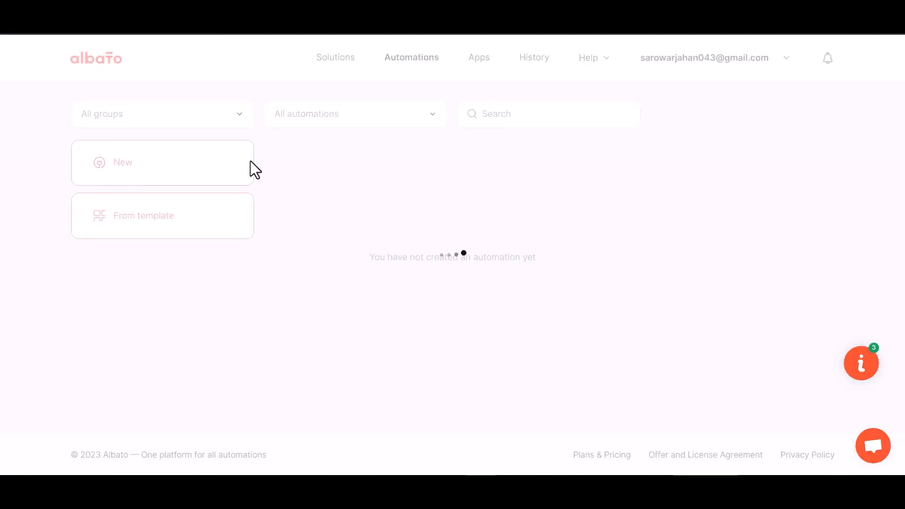
left_click(658, 252)
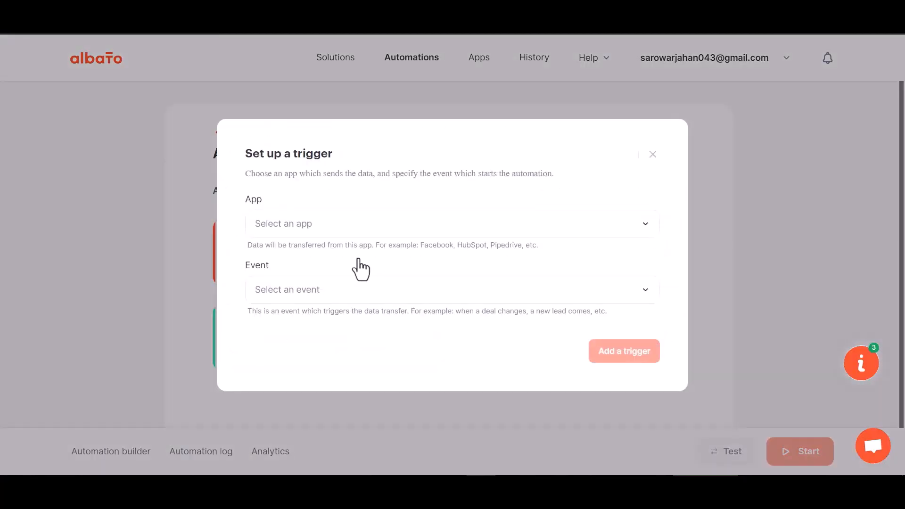
left_click(305, 233)
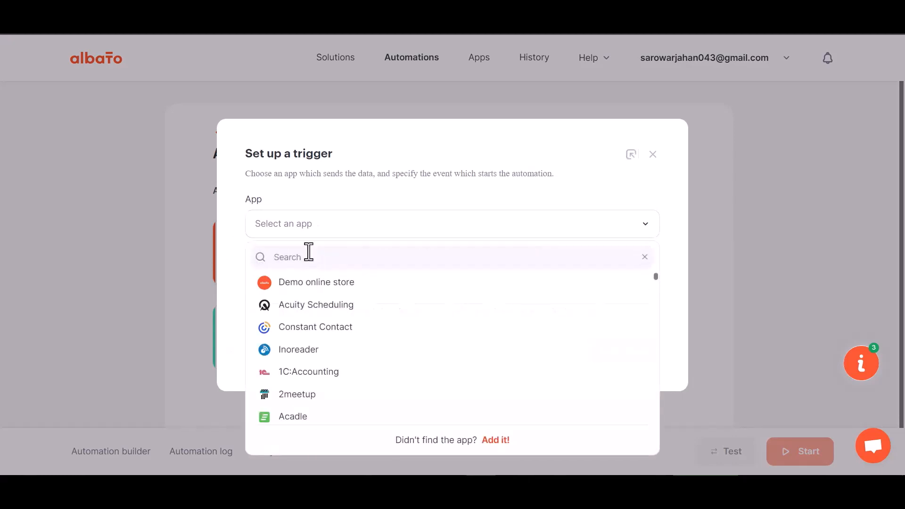
type("web")
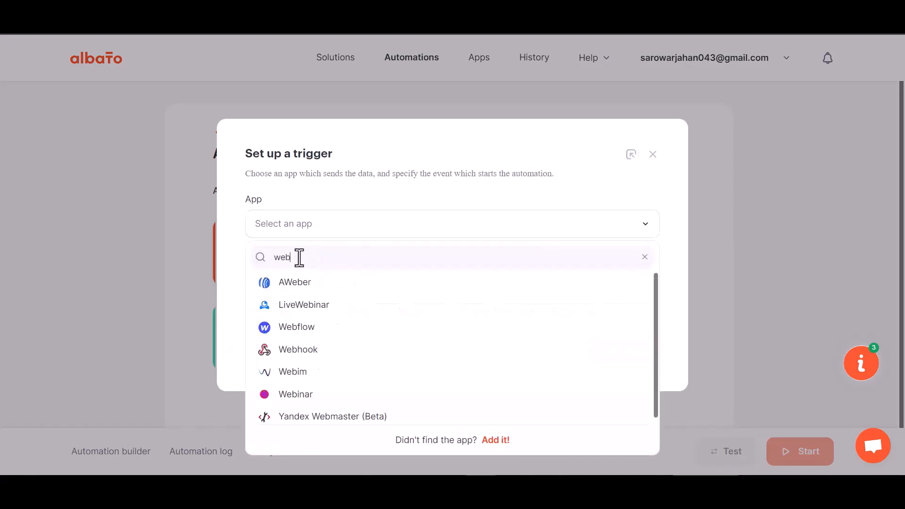
type("h")
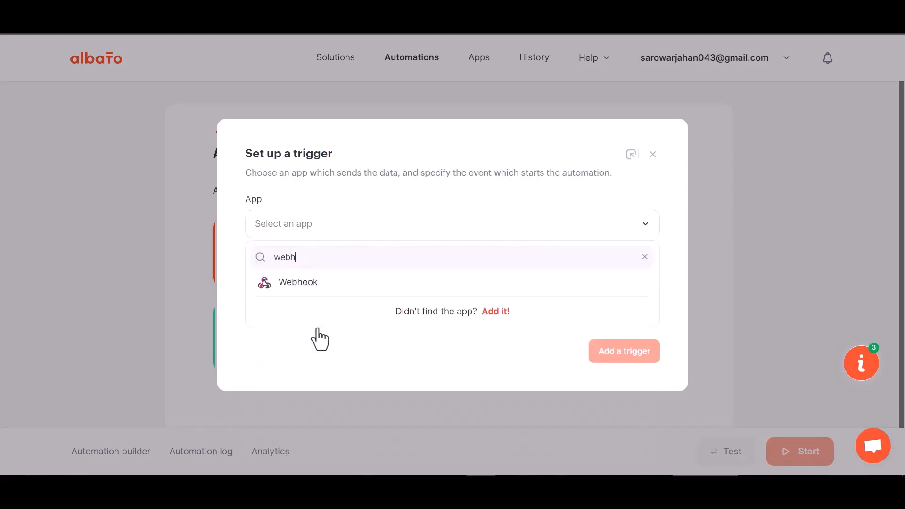
left_click(319, 294)
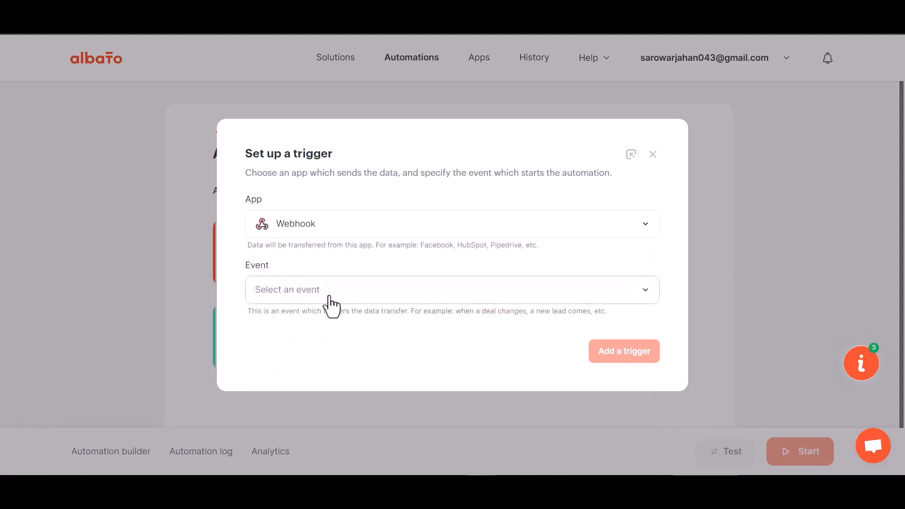
left_click(310, 291)
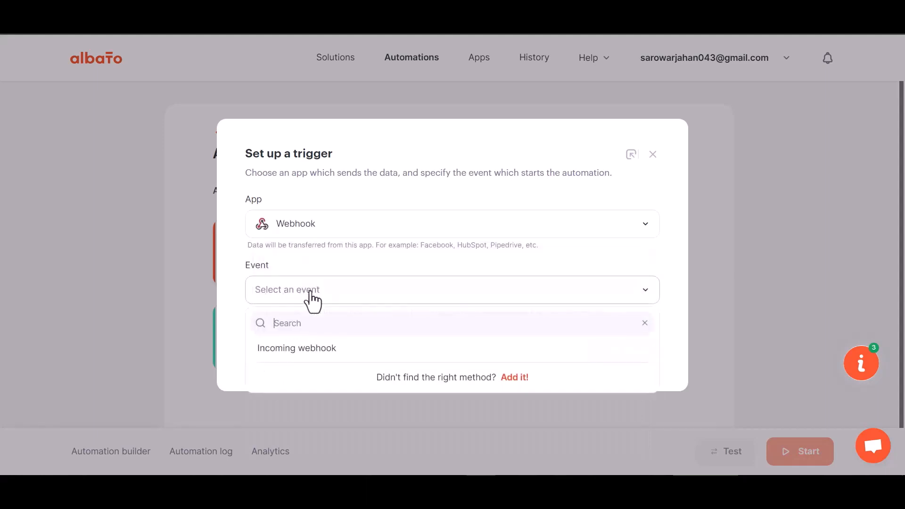
left_click(306, 362)
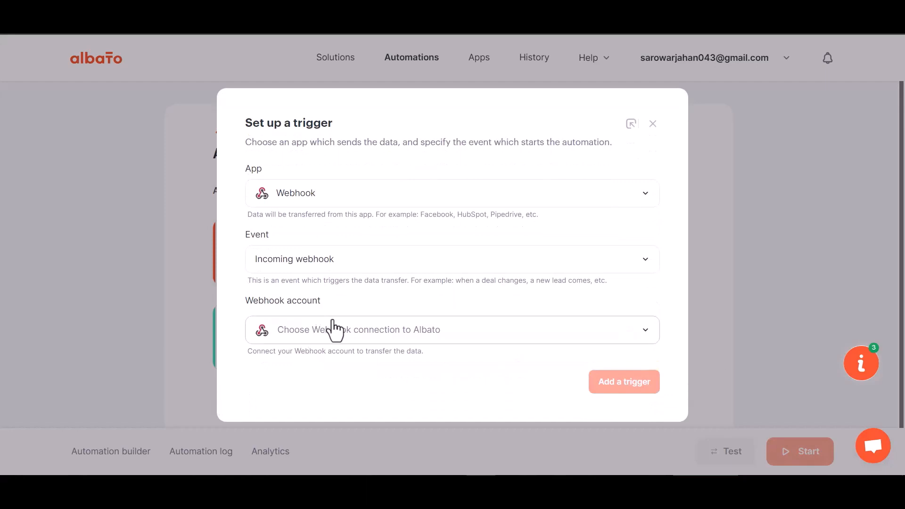
left_click(324, 336)
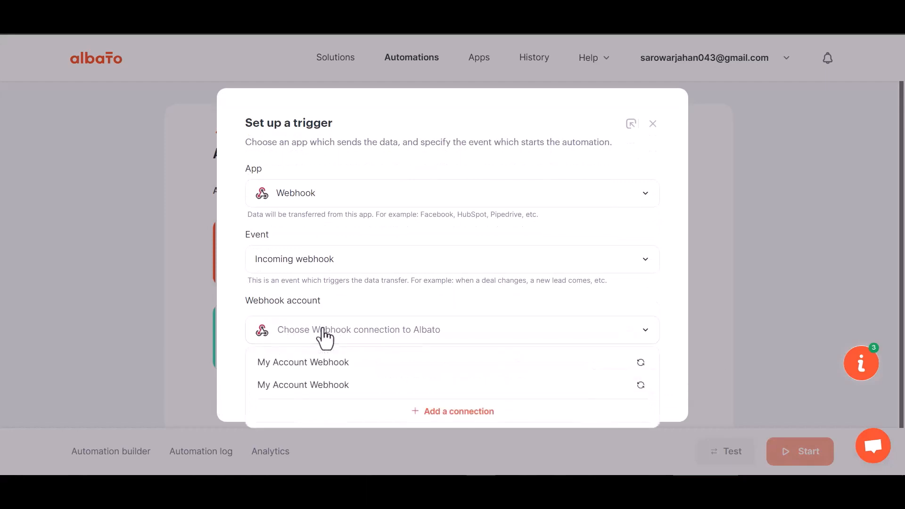
left_click(328, 366)
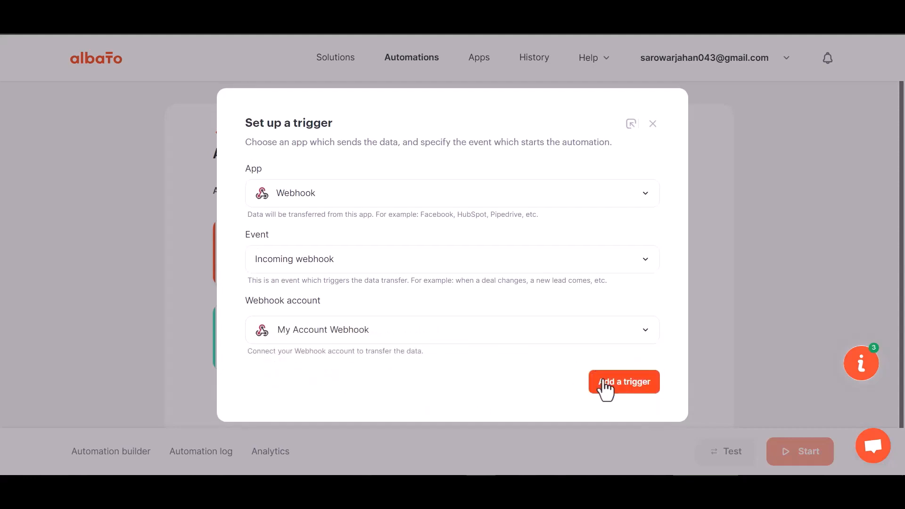
left_click(606, 390)
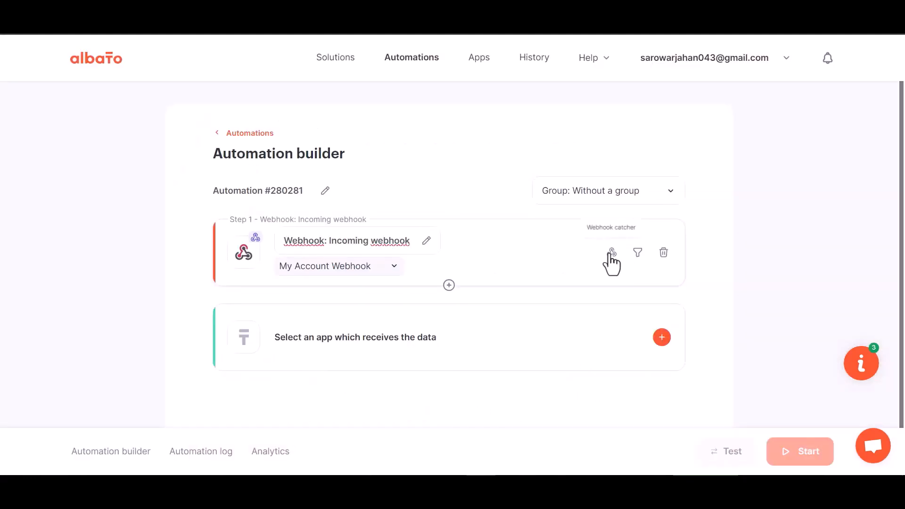
Copy the webhook catcher URL, start waiting, and paste it as the Bit Integrations link with Send All Data
left_click(611, 263)
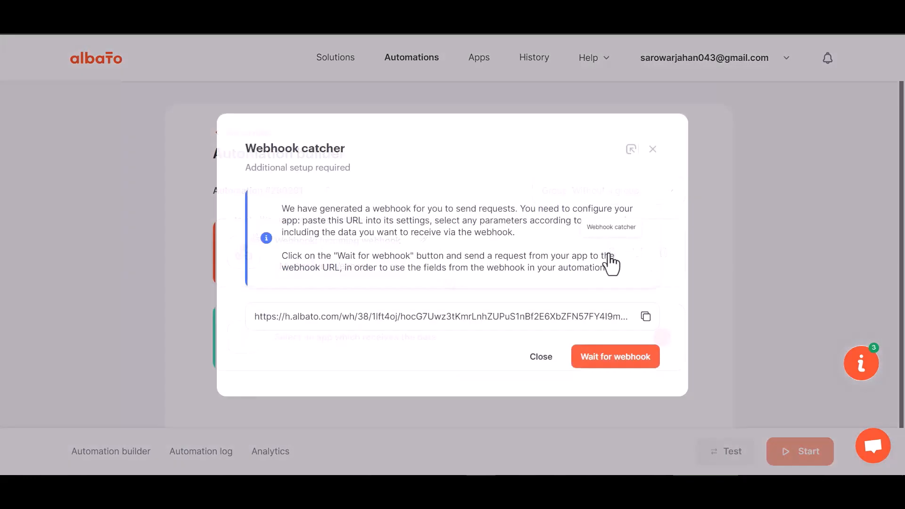
left_click(646, 316)
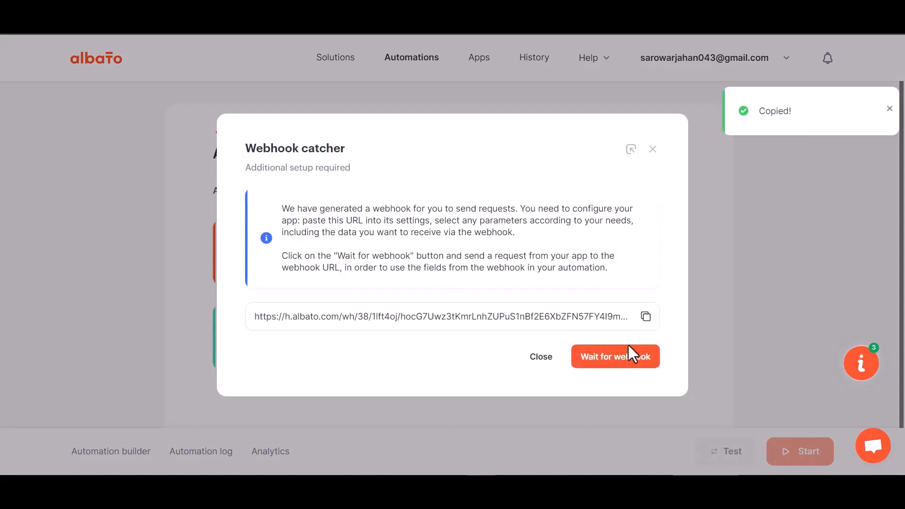
left_click(611, 363)
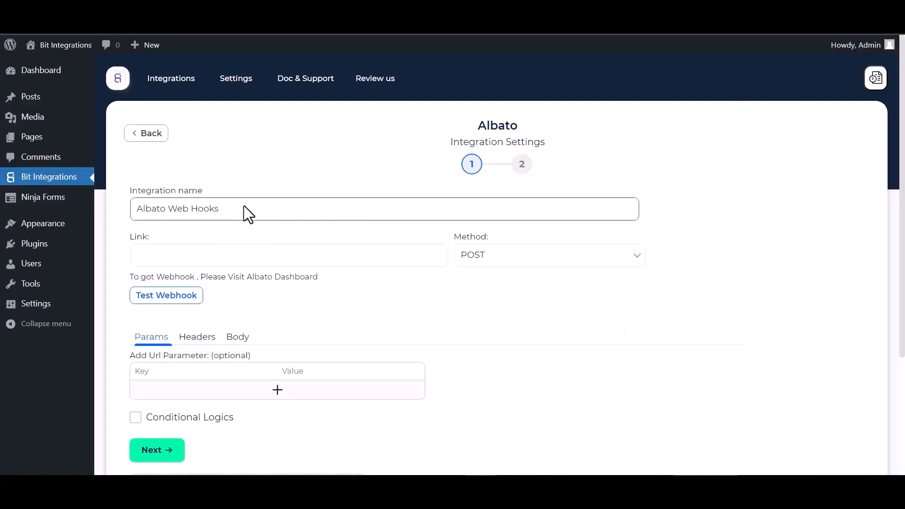
left_click(217, 261)
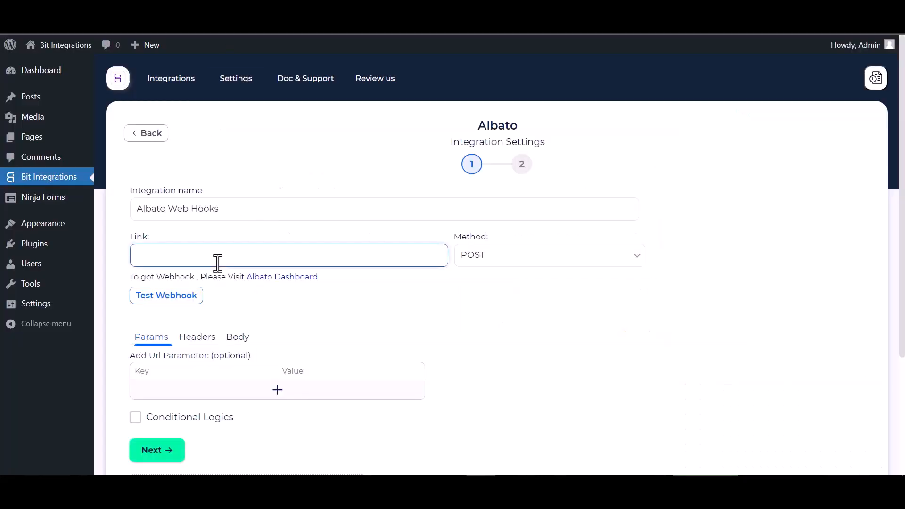
key("ctrl+v")
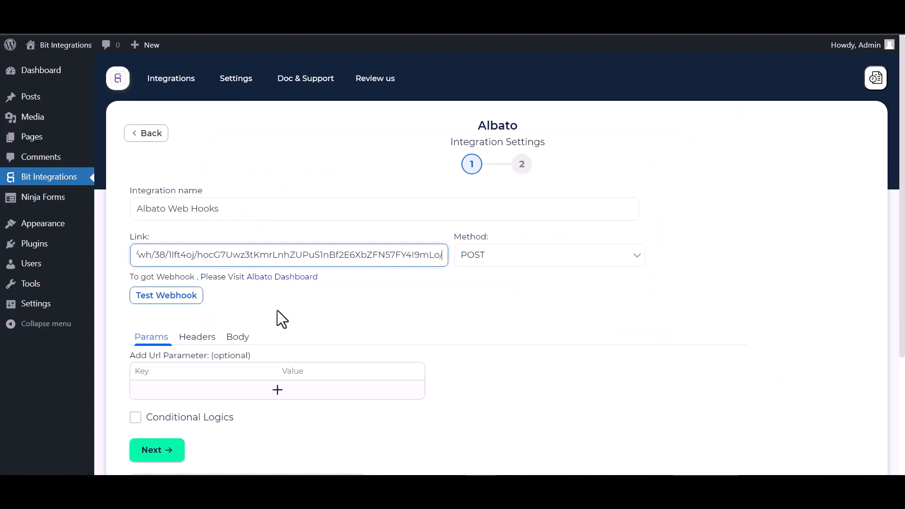
left_click(240, 343)
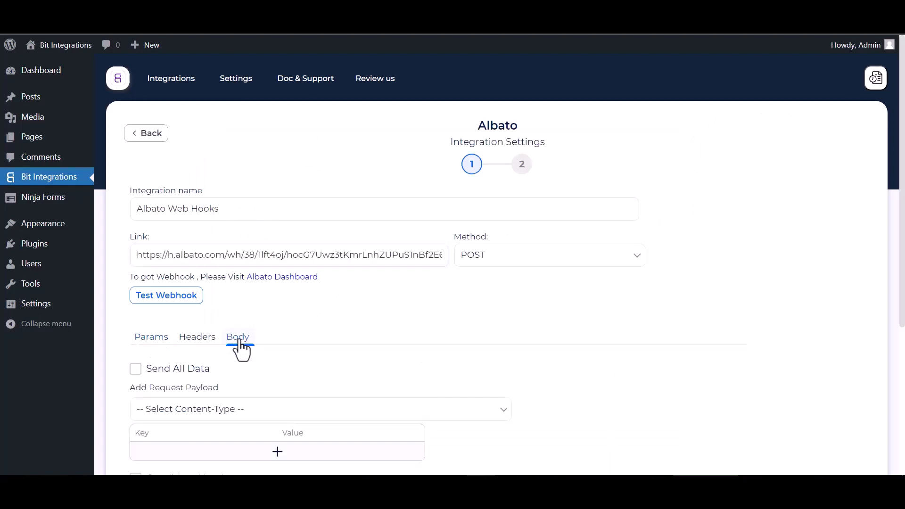
left_click(155, 369)
scroll(218, 373, "down", 3)
Set the payload content type to application/json and send a test webhook to Albato
left_click(251, 300)
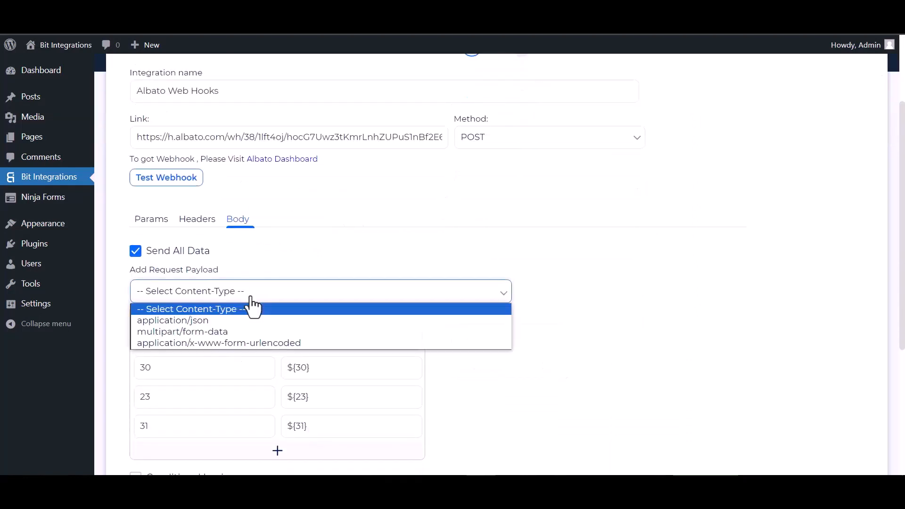
left_click(188, 323)
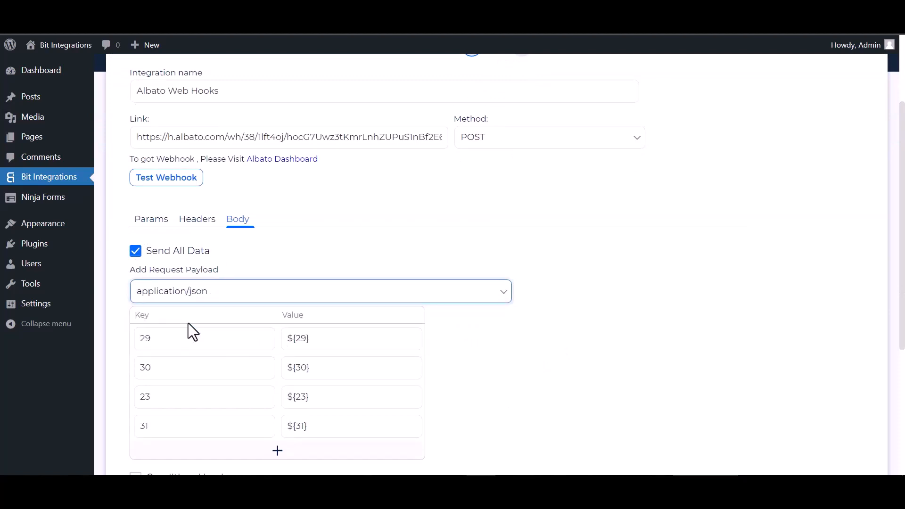
scroll(210, 233, "up", 2)
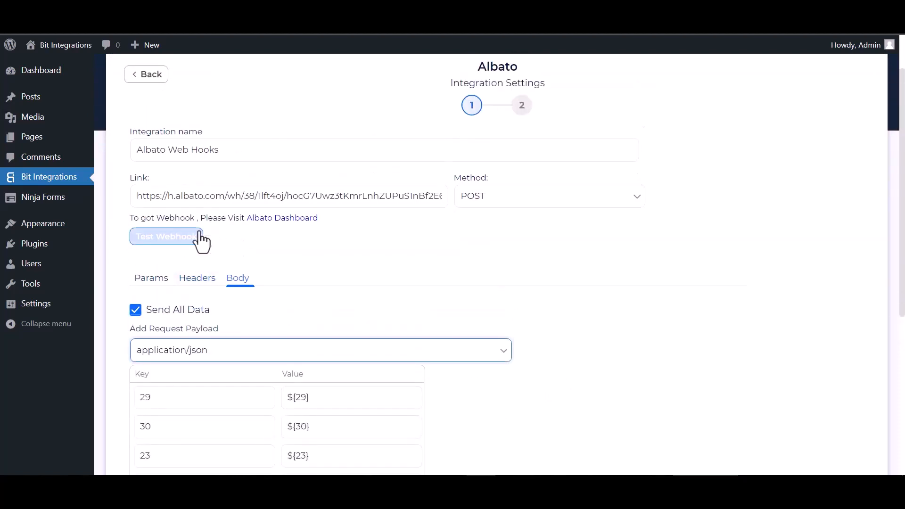
left_click(173, 239)
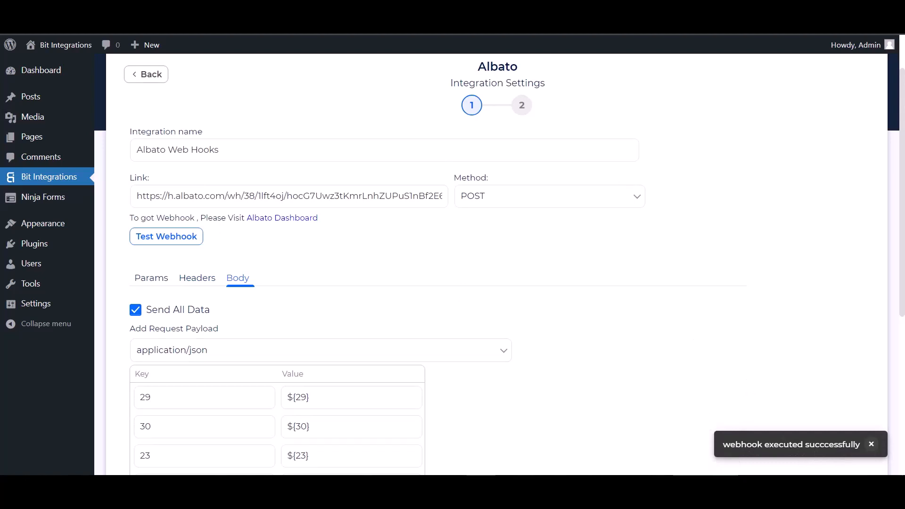
Leave conditional logic off, go to the final step, and Finish & Save the integration
scroll(134, 311, "down", 5)
left_click(135, 302)
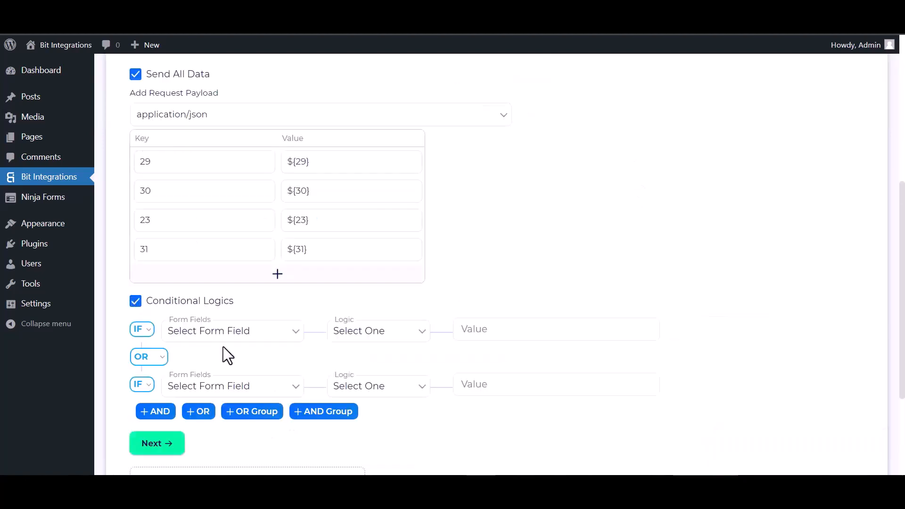
scroll(228, 356, "down", 1)
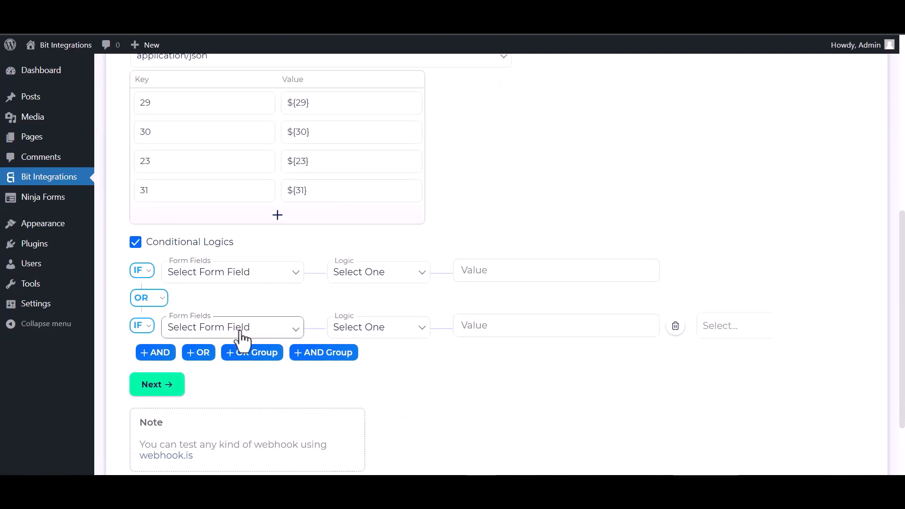
left_click(136, 242)
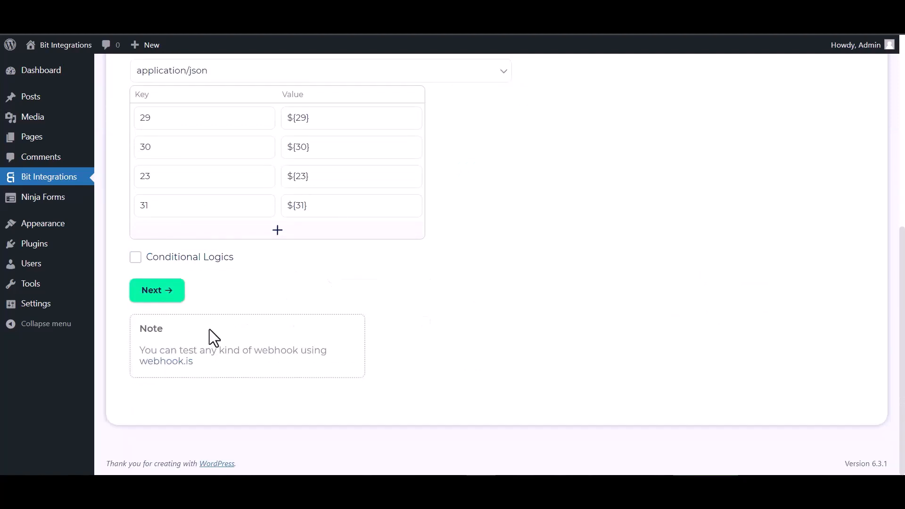
left_click(160, 301)
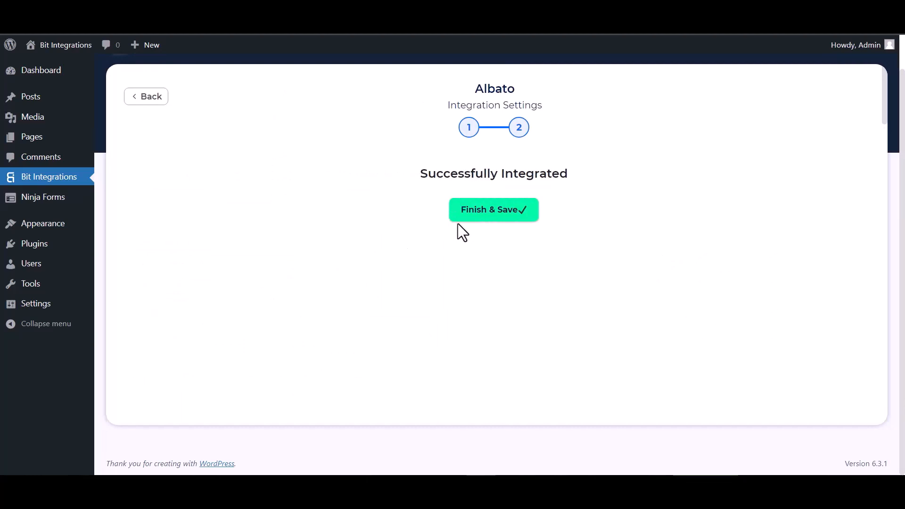
left_click(467, 216)
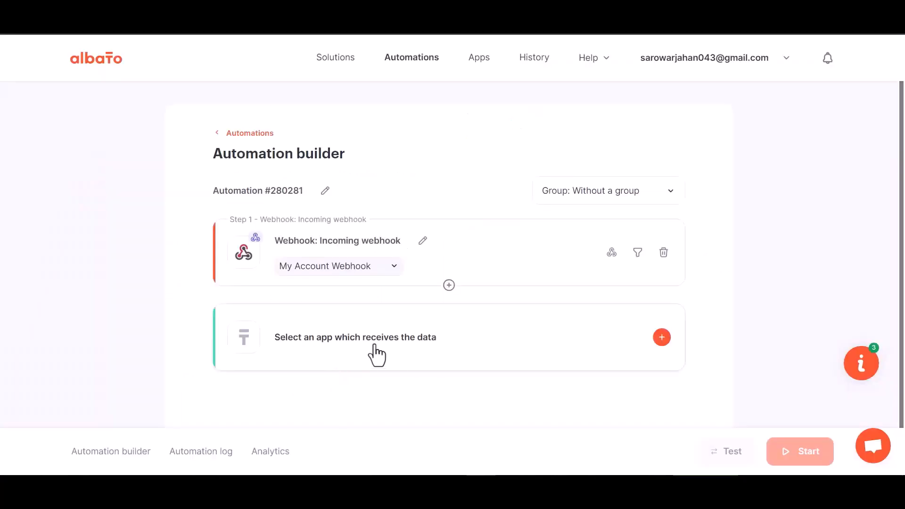
Choose MailChimp's 'Add subscriber to the list' action and start adding a new MailChimp connection
left_click(464, 346)
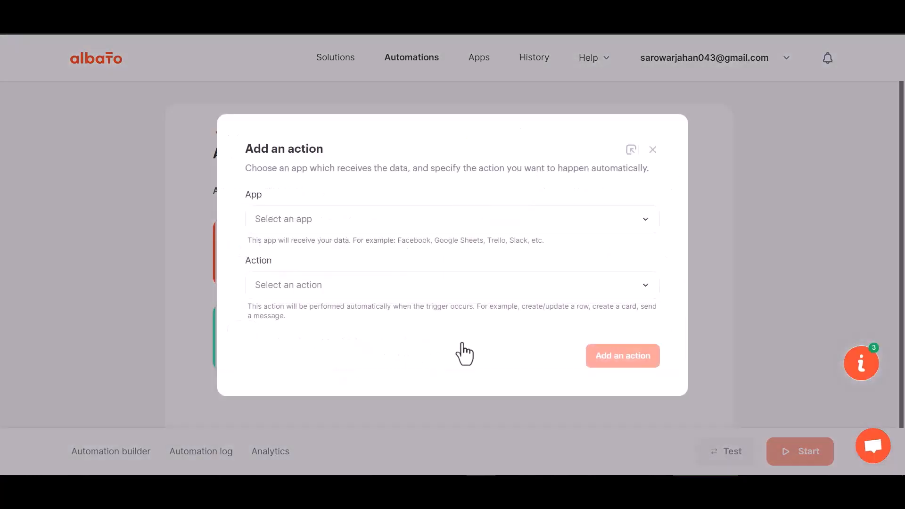
left_click(307, 228)
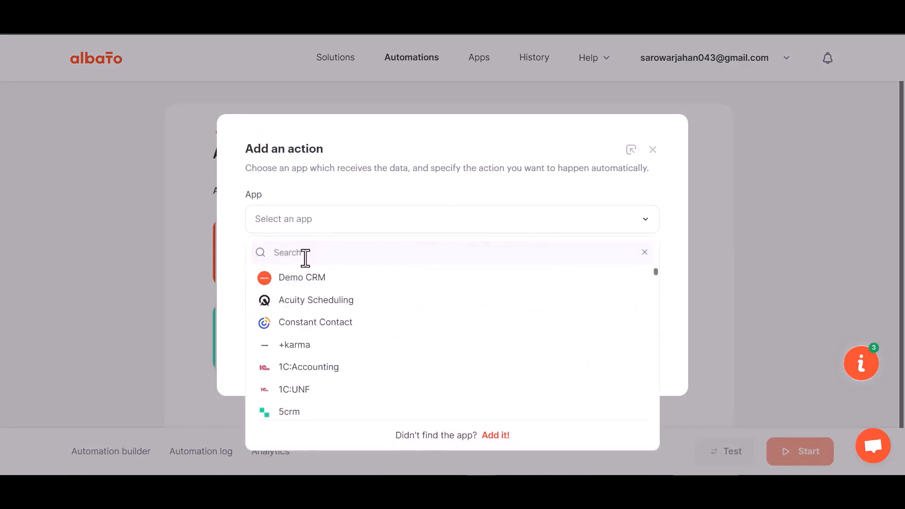
type("mail")
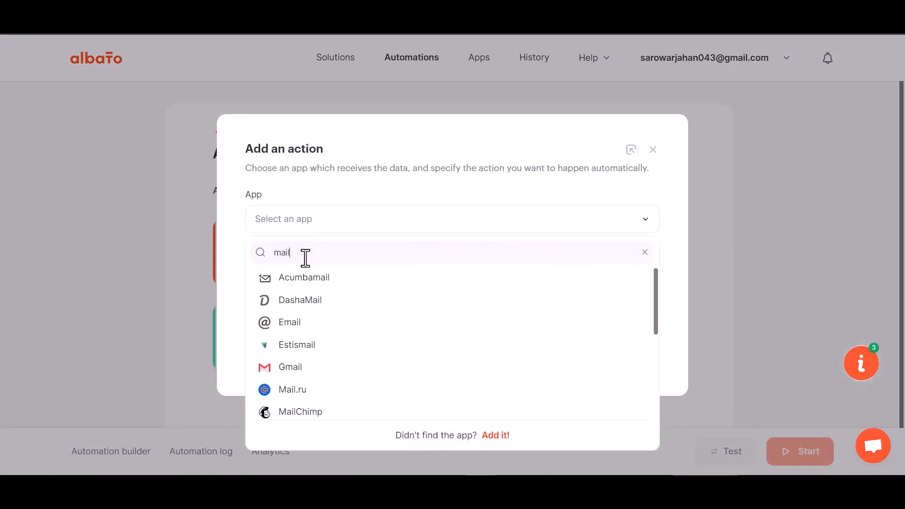
type("c")
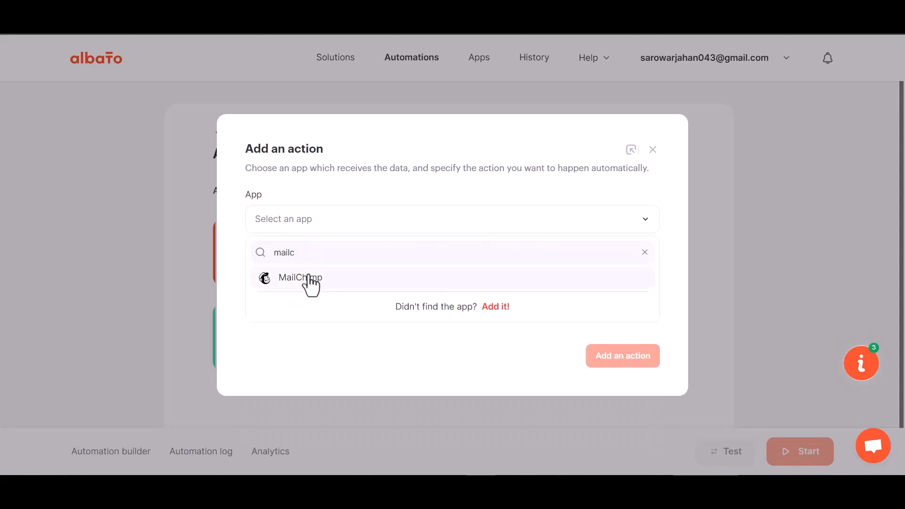
left_click(309, 278)
left_click(323, 292)
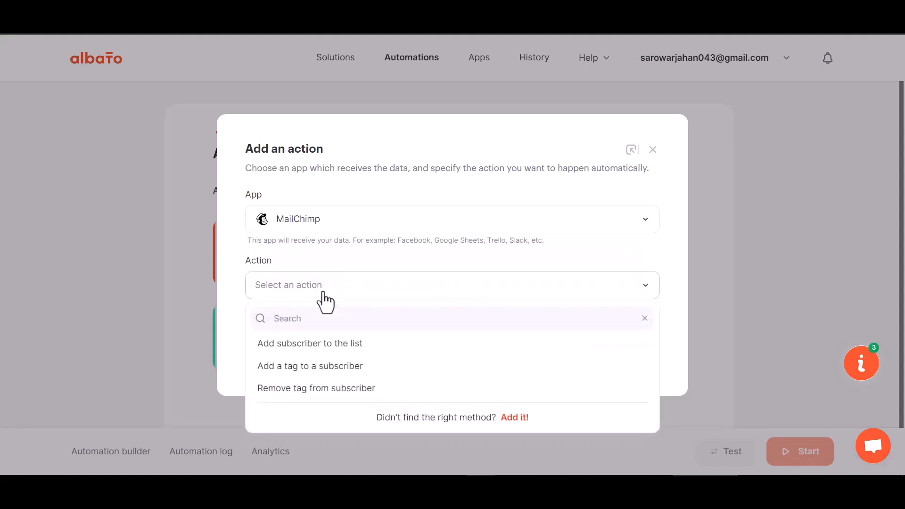
left_click(348, 344)
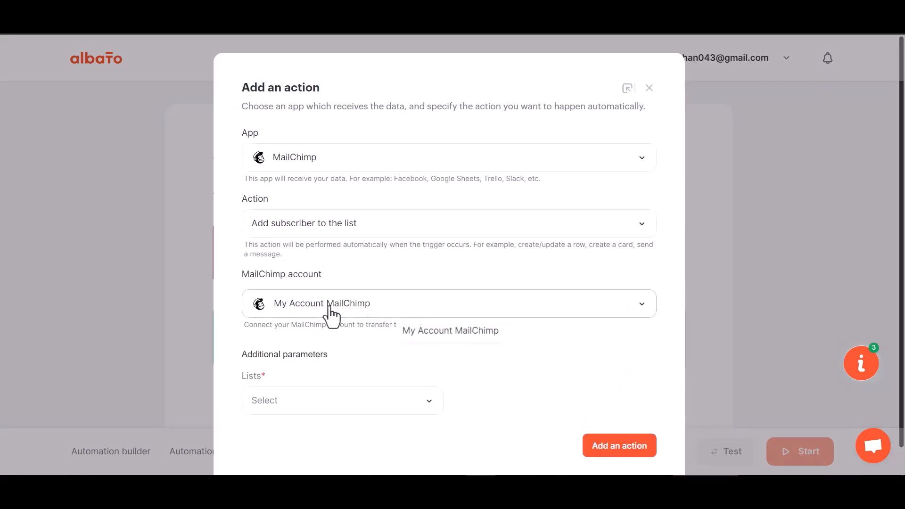
left_click(375, 311)
left_click(433, 335)
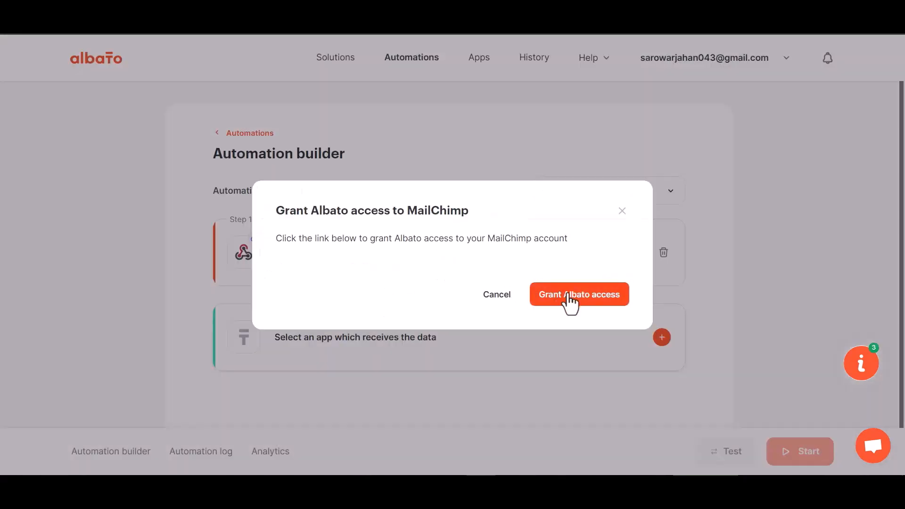
Sign in to Mailchimp and allow Albato access to the account
left_click(569, 297)
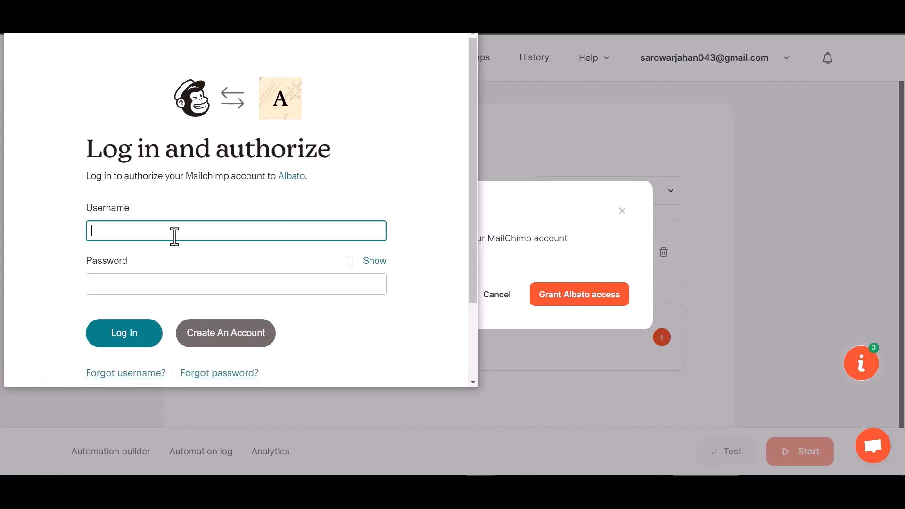
left_click(129, 334)
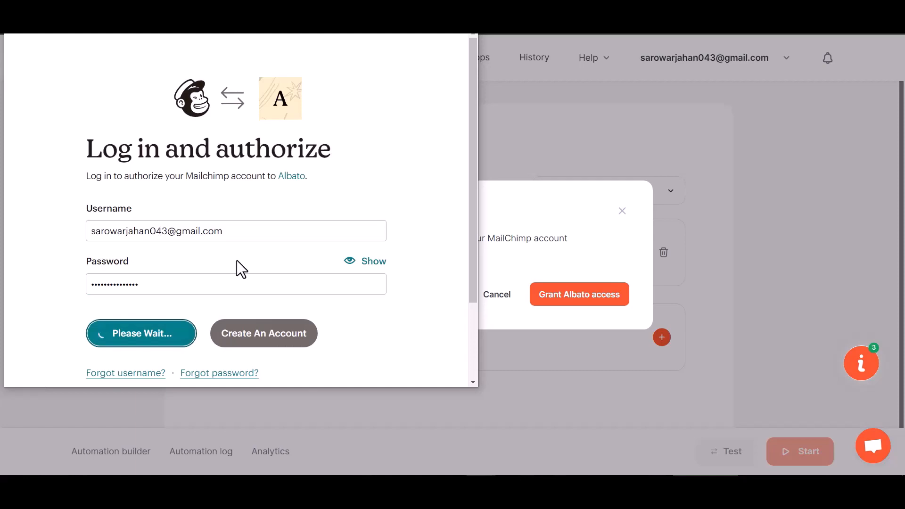
scroll(237, 260, "down", 3)
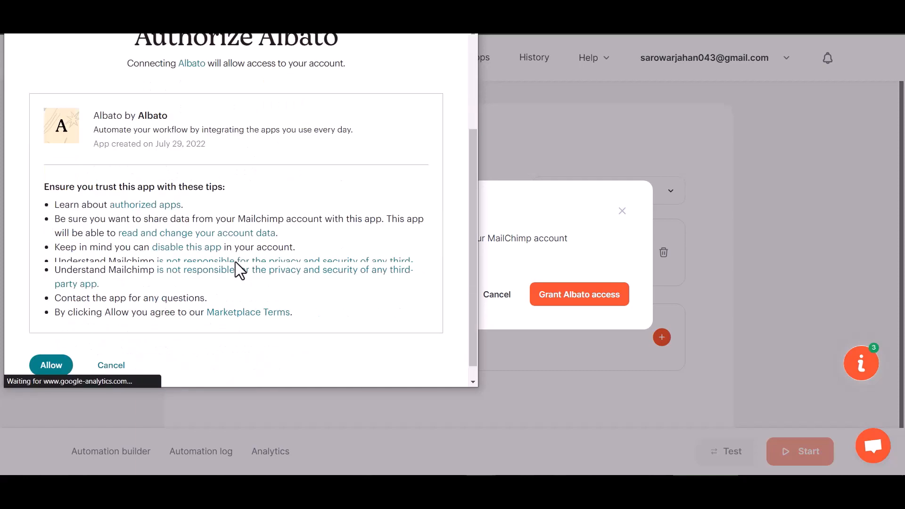
left_click(64, 351)
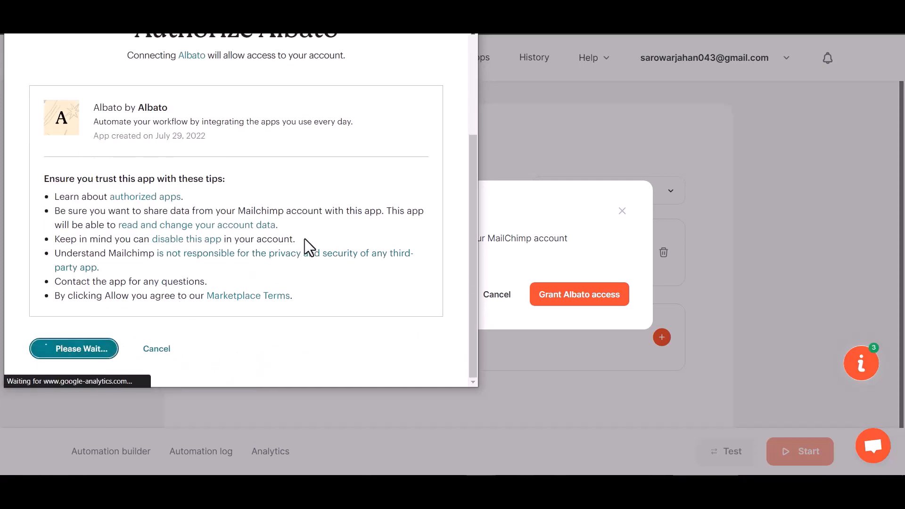
Select the receiving Mailchimp list and add the subscriber action to the automation
scroll(404, 314, "down", 1)
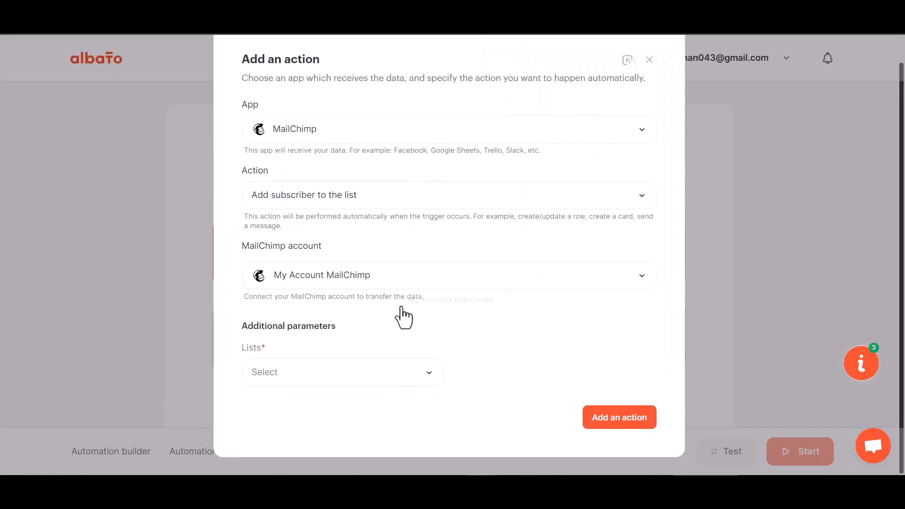
left_click(346, 381)
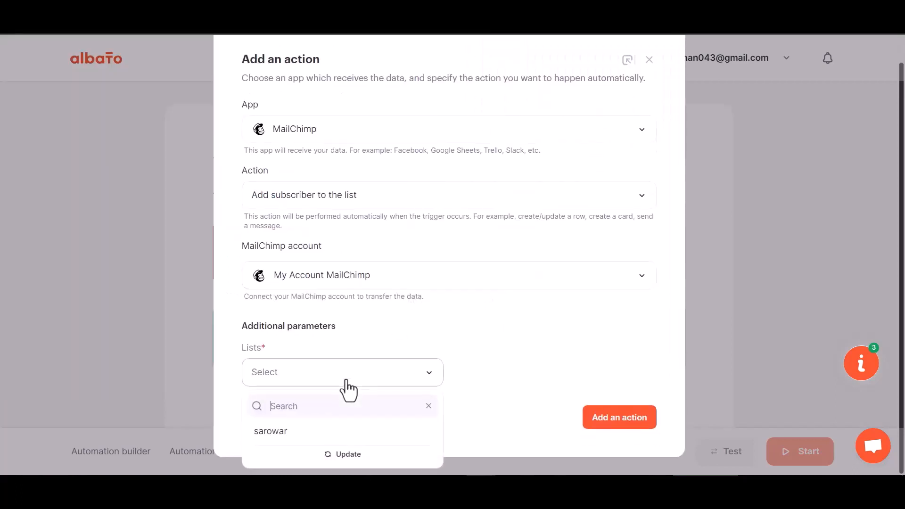
left_click(309, 430)
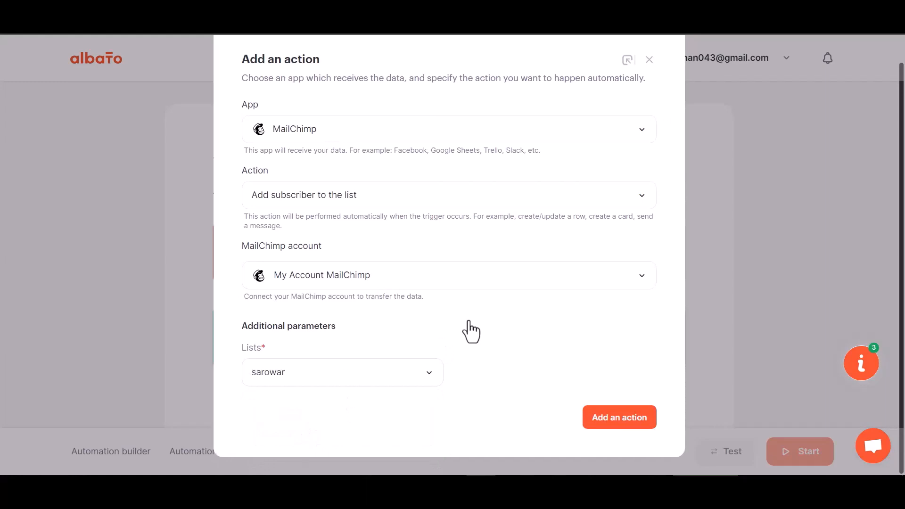
left_click(627, 426)
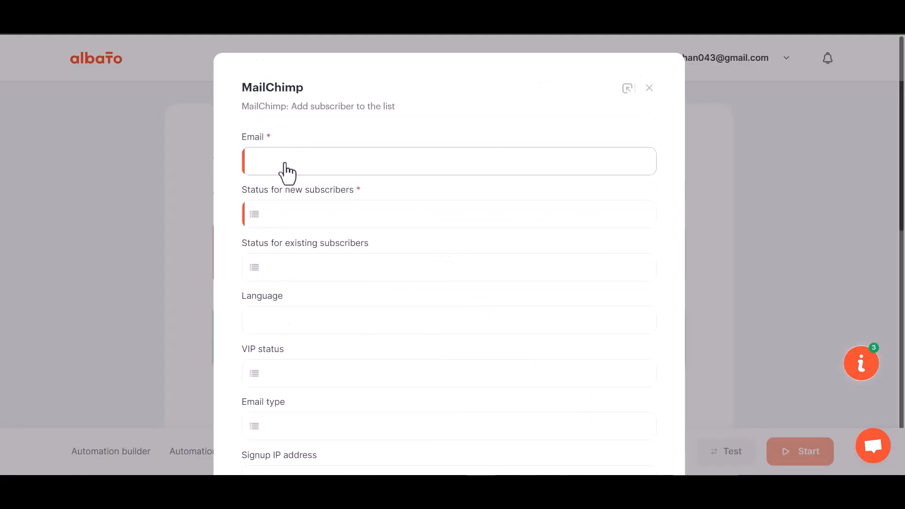
Map Email to Webhook field 23 and set the subscriber status to Subscribed
left_click(323, 169)
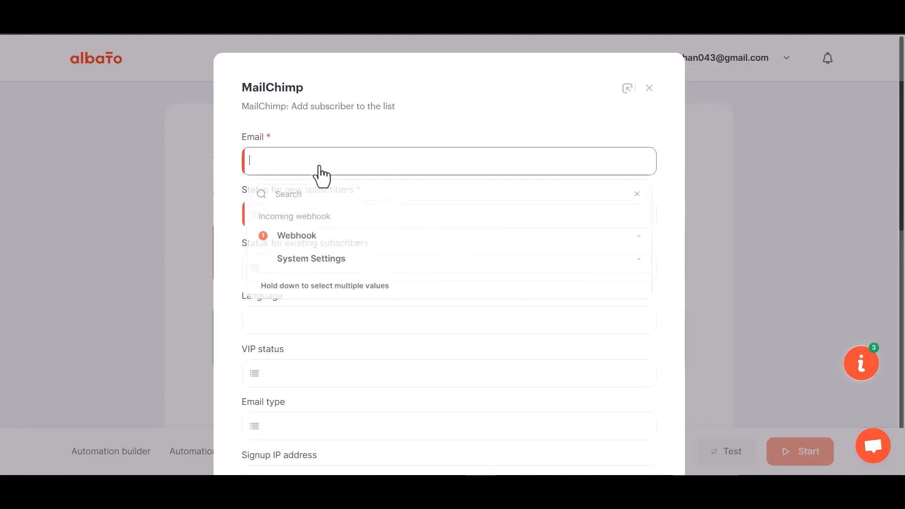
left_click(314, 237)
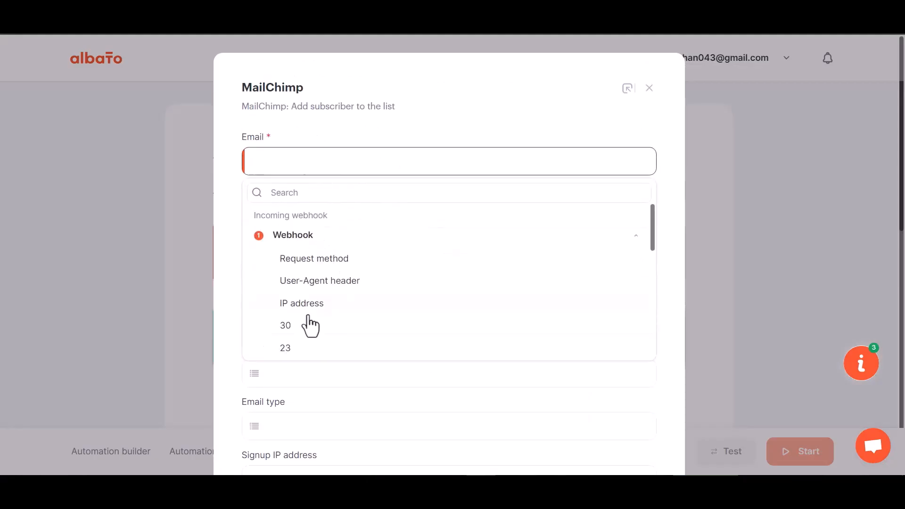
left_click(297, 349)
scroll(312, 287, "down", 1)
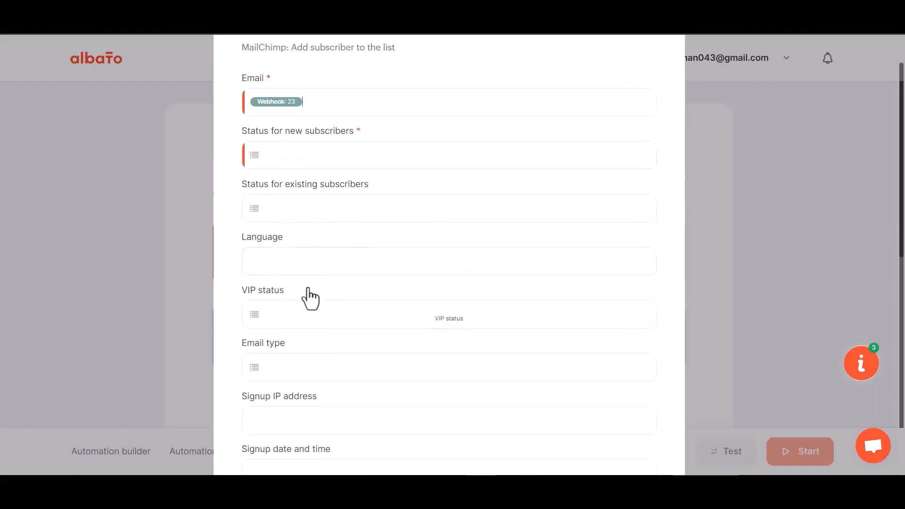
scroll(310, 299, "down", 1)
left_click(311, 95)
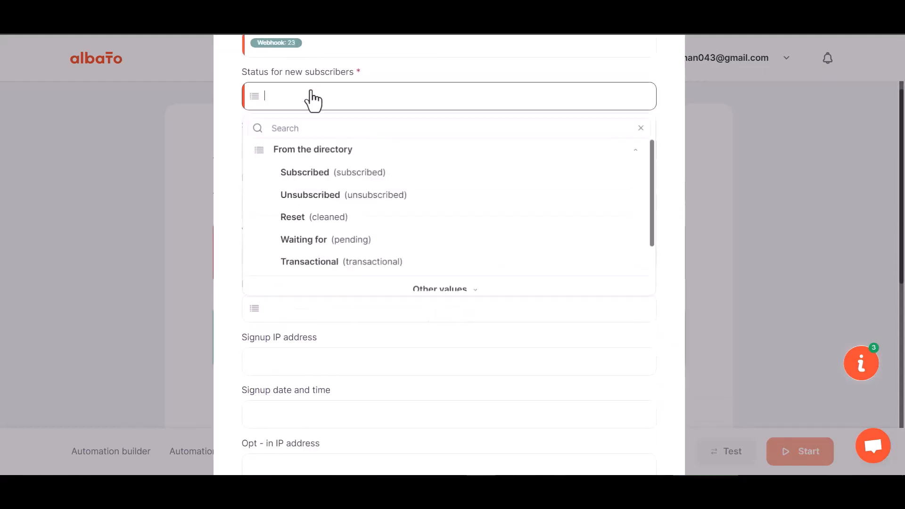
left_click(316, 175)
scroll(339, 285, "down", 7)
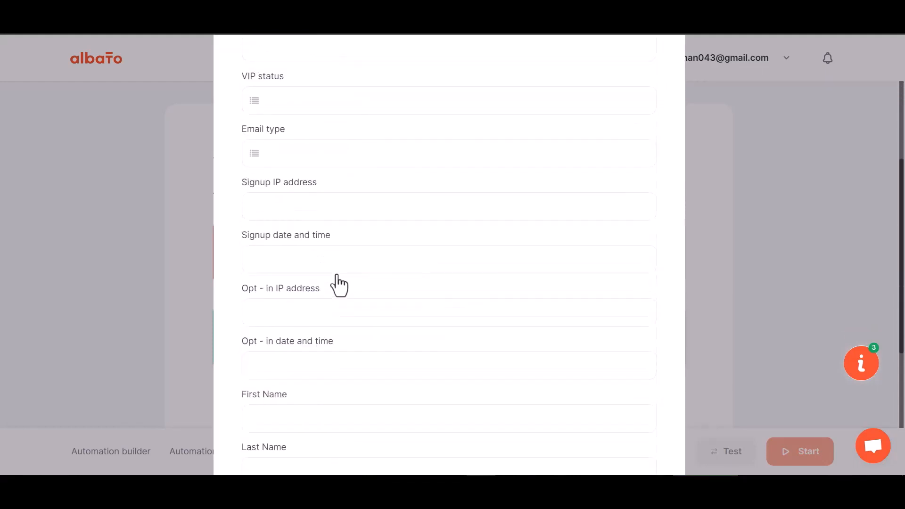
Map First Name to Webhook field 29 and Last Name to Webhook field 30
left_click(298, 219)
left_click(301, 295)
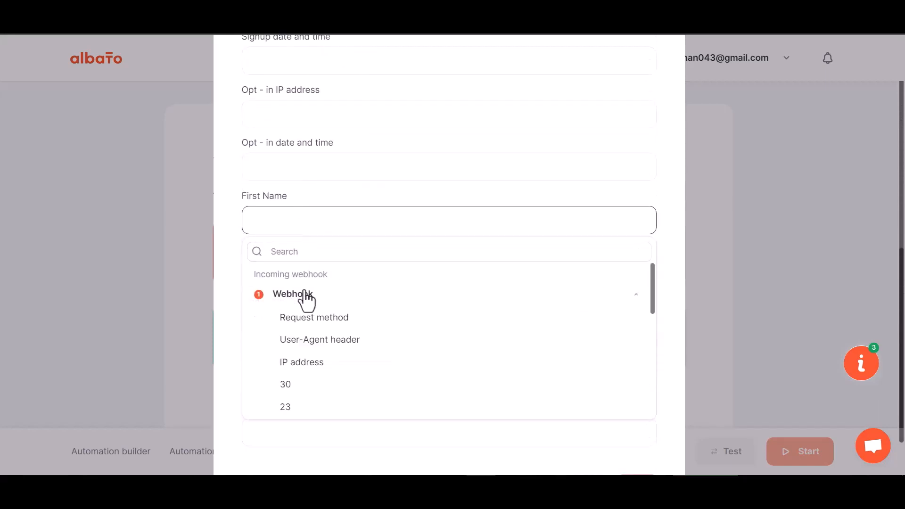
scroll(297, 406, "down", 2)
left_click(297, 385)
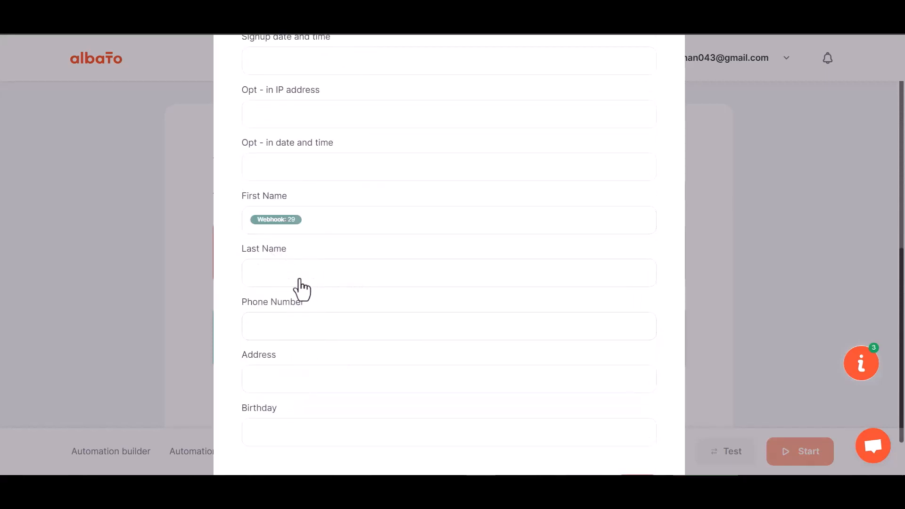
left_click(299, 279)
left_click(293, 353)
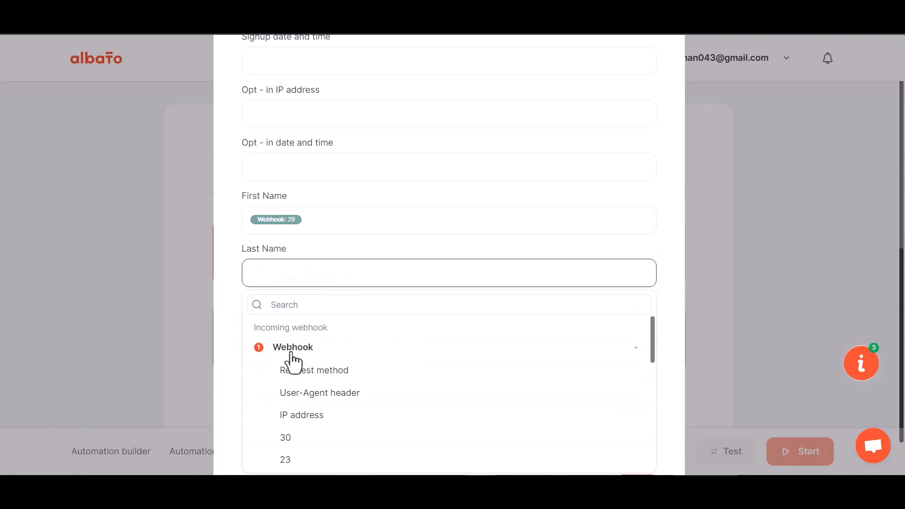
left_click(302, 438)
Map Phone Number to Webhook field 31 and save the Mailchimp field mapping
scroll(317, 321, "down", 1)
left_click(311, 267)
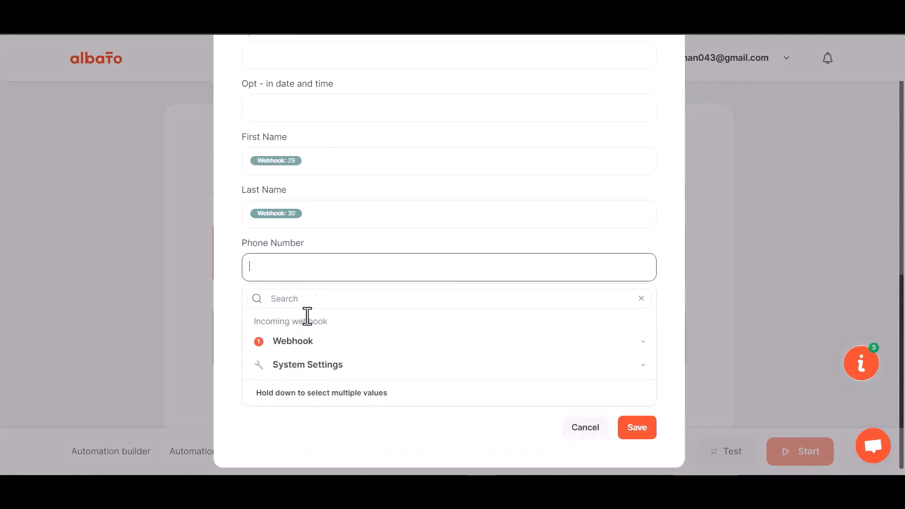
left_click(299, 343)
scroll(307, 424, "down", 3)
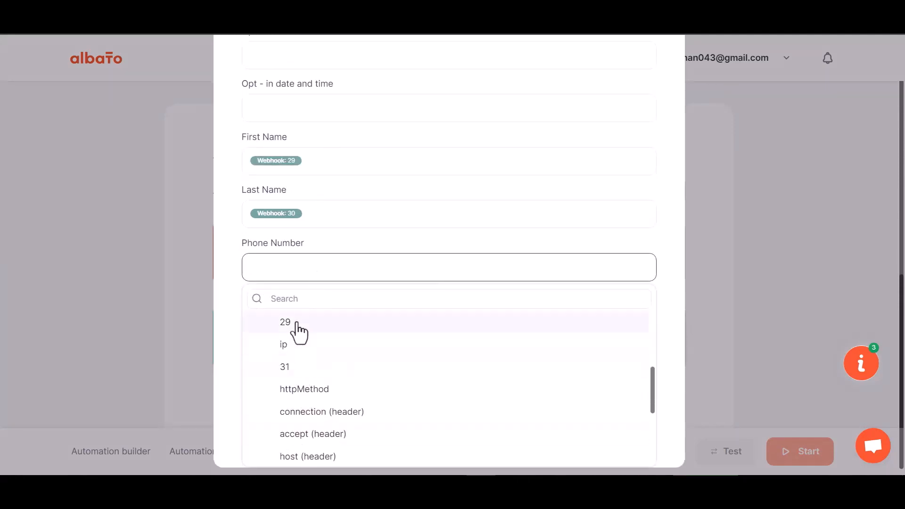
left_click(295, 367)
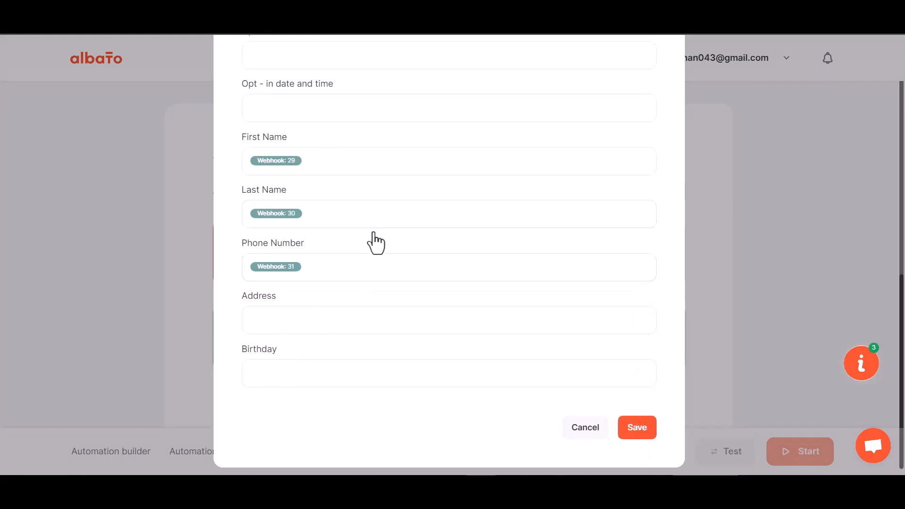
left_click(632, 421)
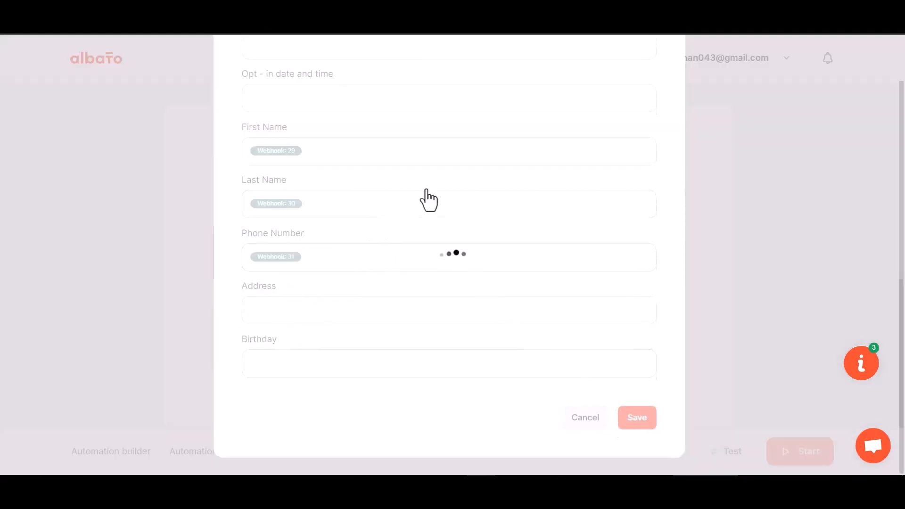
Start the Albato automation and enter first name Bit and last name Integrations on the form
left_click(799, 458)
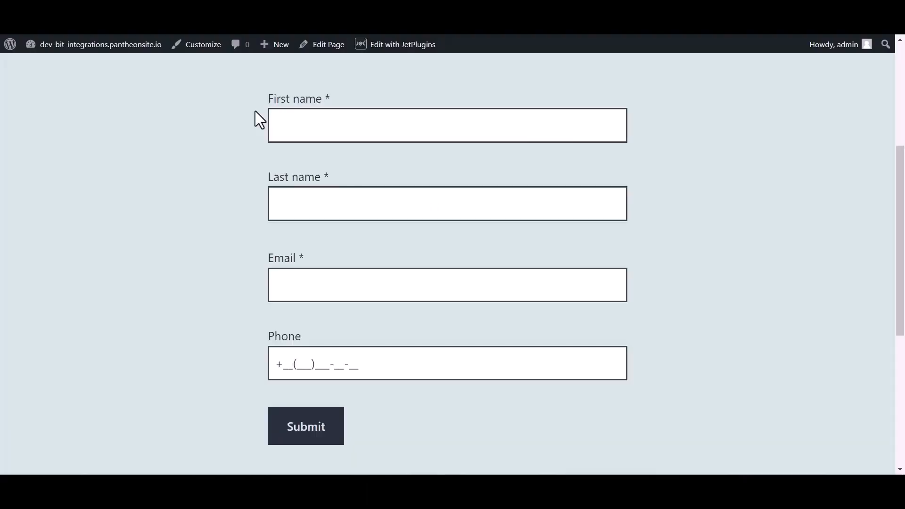
left_click(314, 120)
type("Bit")
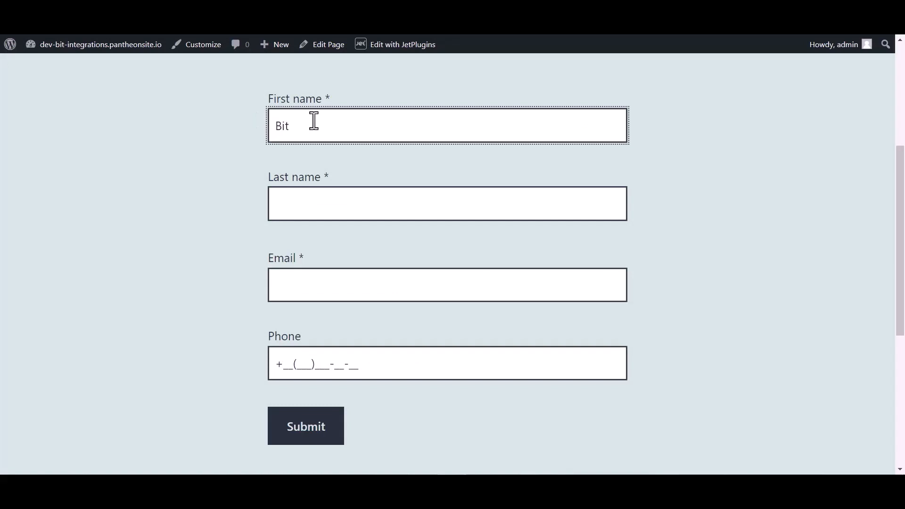
left_click(306, 203)
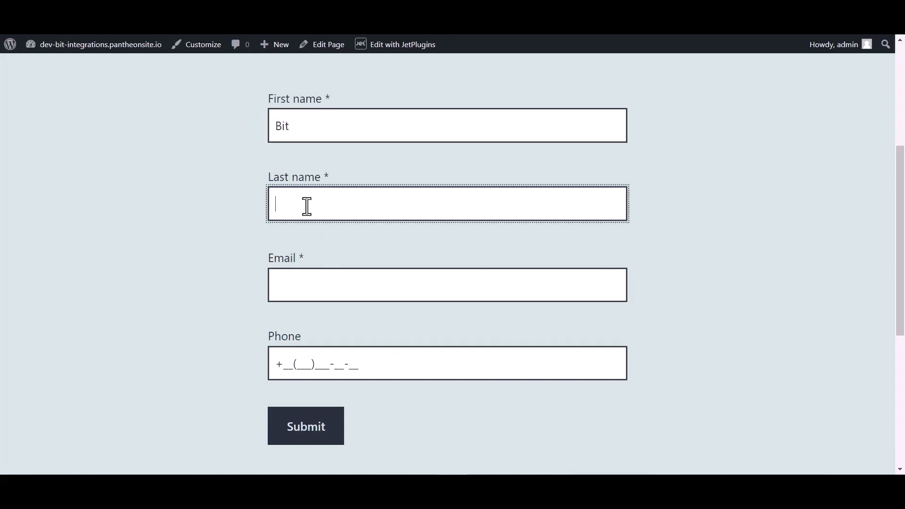
type("Integrat")
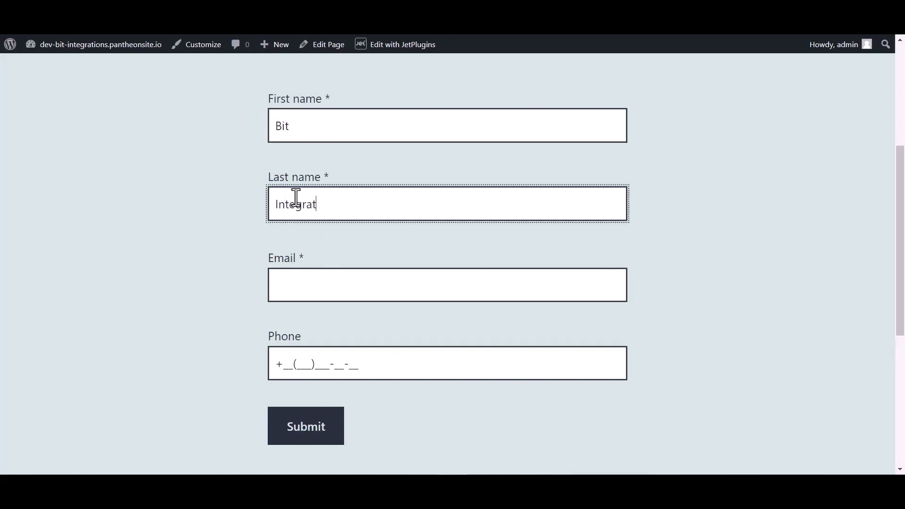
type("ions")
Enter the support e-mail address and a phone number, then submit the test form
left_click(297, 292)
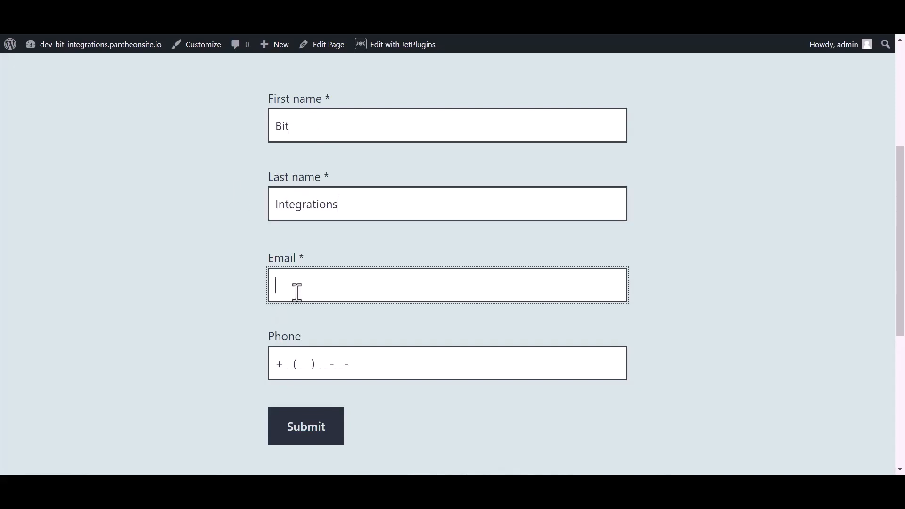
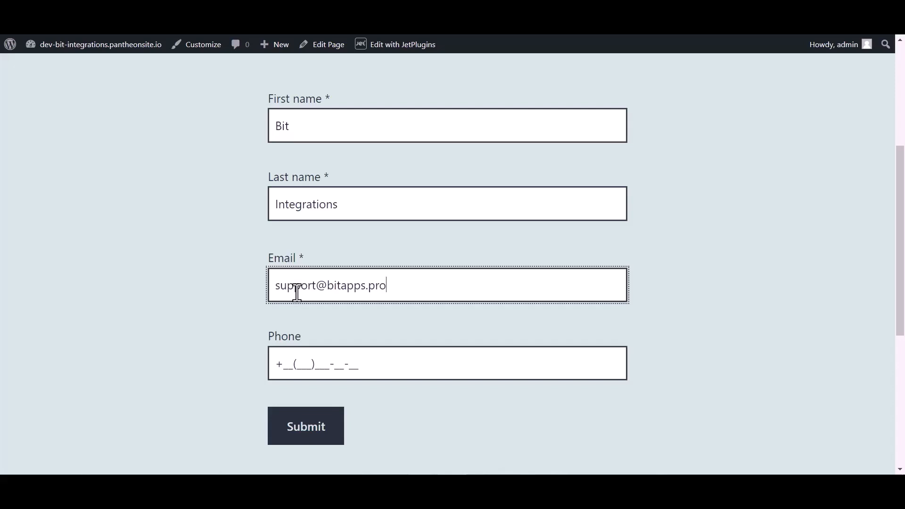
left_click(307, 358)
type("44(455)5")
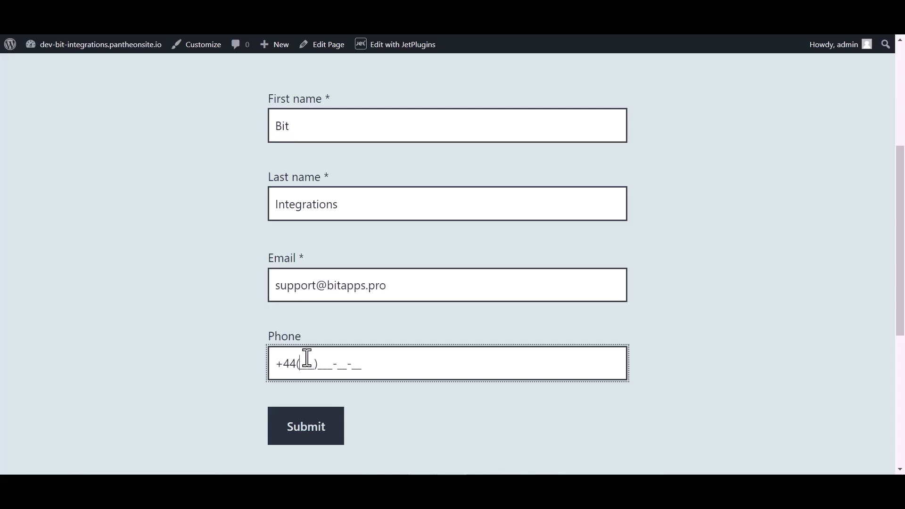
type("66-6")
left_click(300, 429)
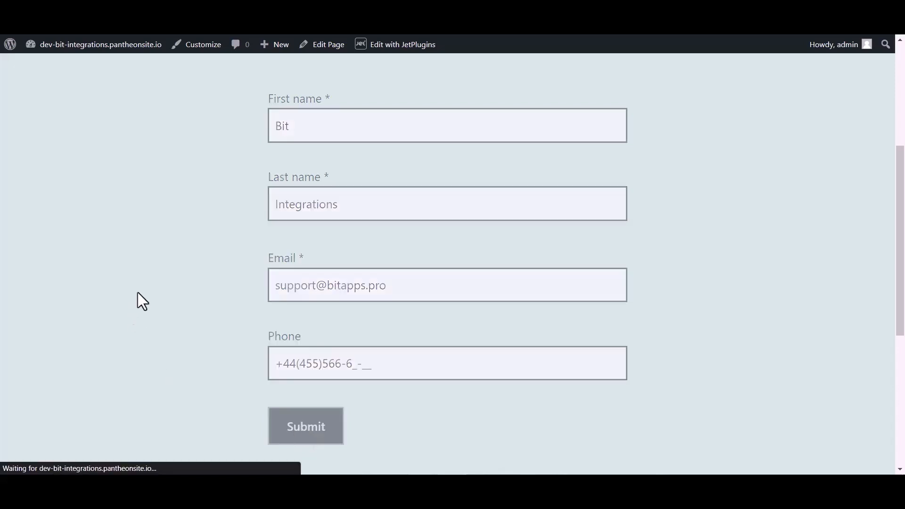